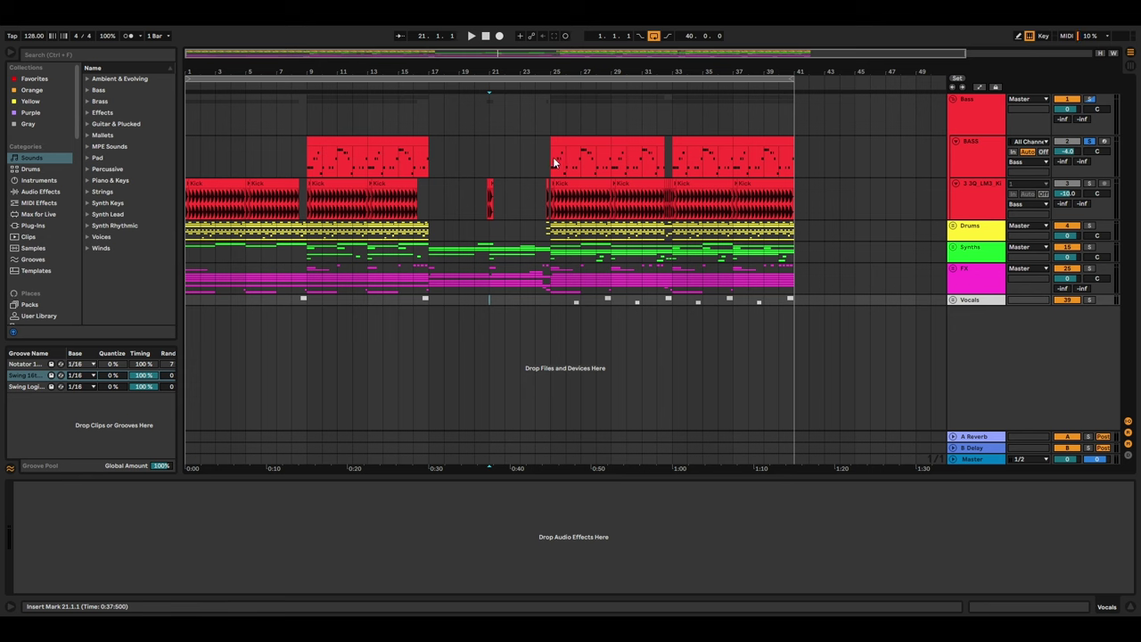
Play the Bass group from bar 25 and examine the BASS track's Operator filter and envelope settings
left_click(568, 160)
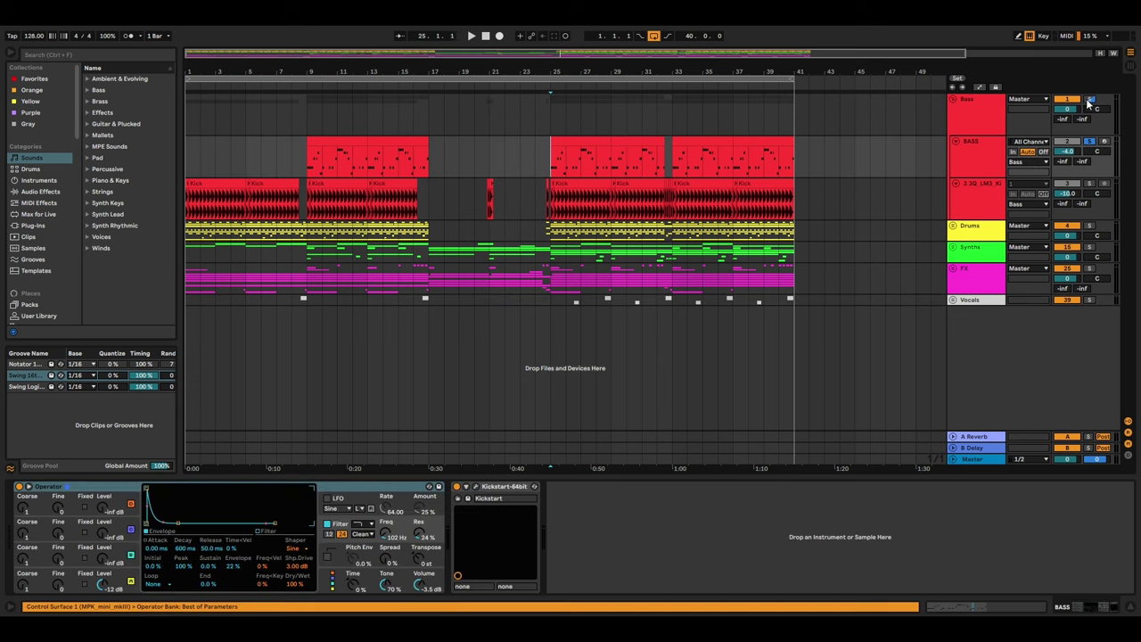
key("space")
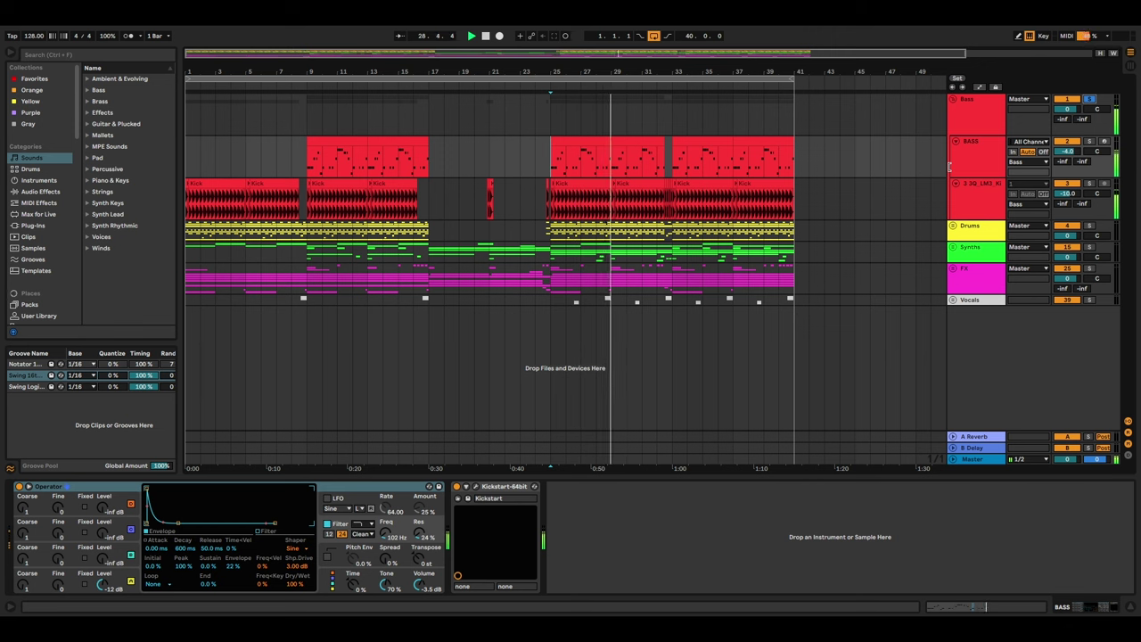
left_click_drag(581, 146, 603, 152)
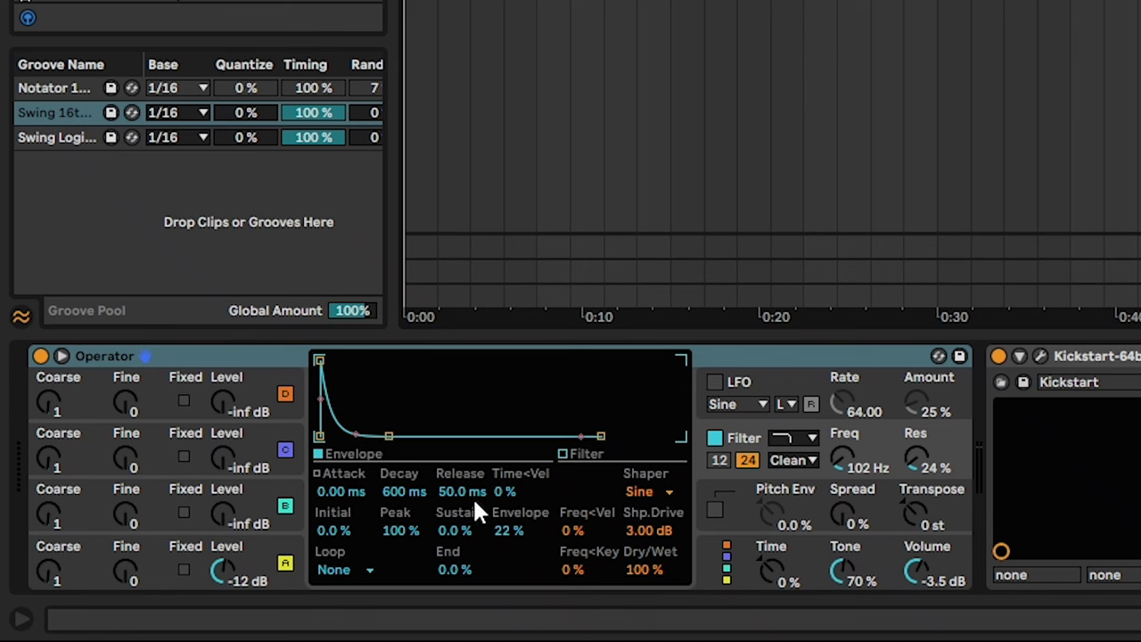
left_click(862, 471)
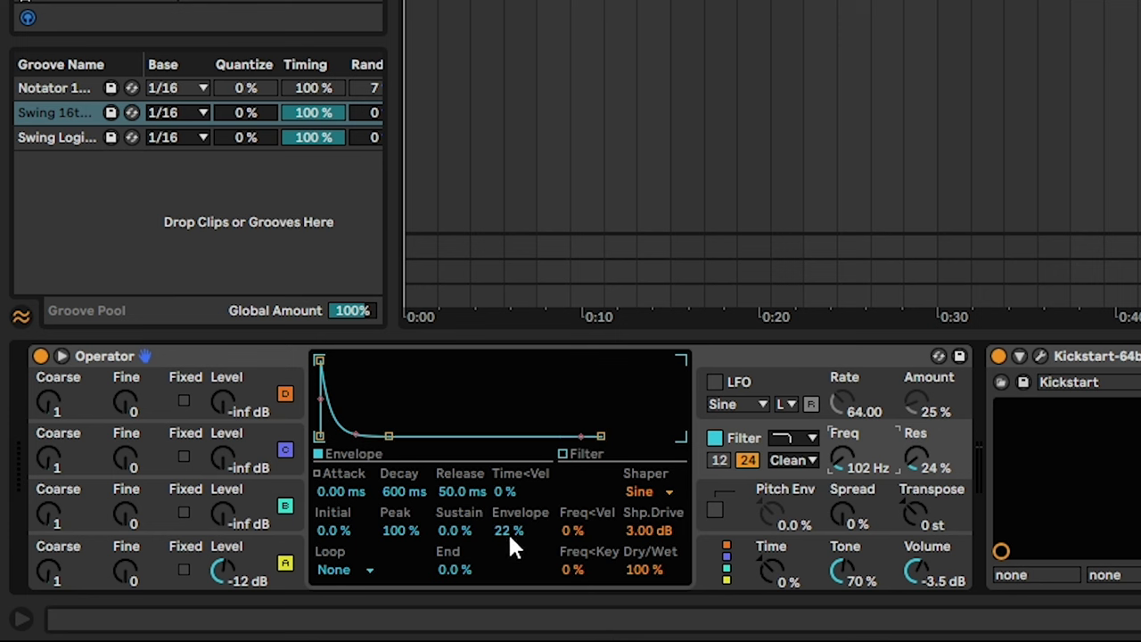
left_click_drag(510, 540, 510, 526)
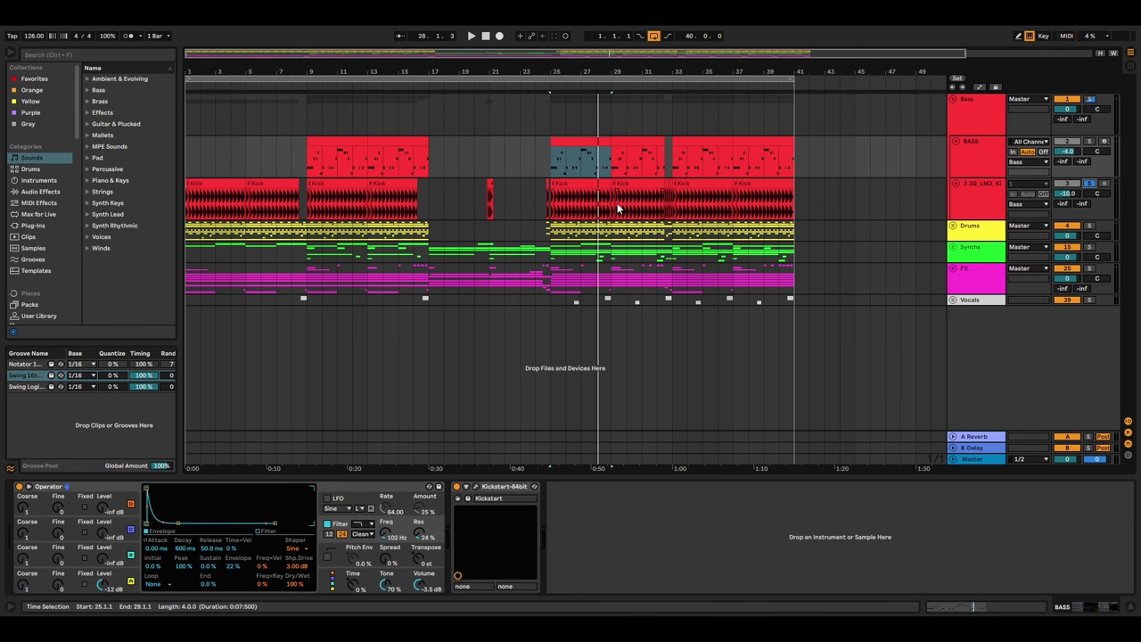
Listen to the kick loop track on its own over bars 25 to 28, replaying it from bar 26
key("space")
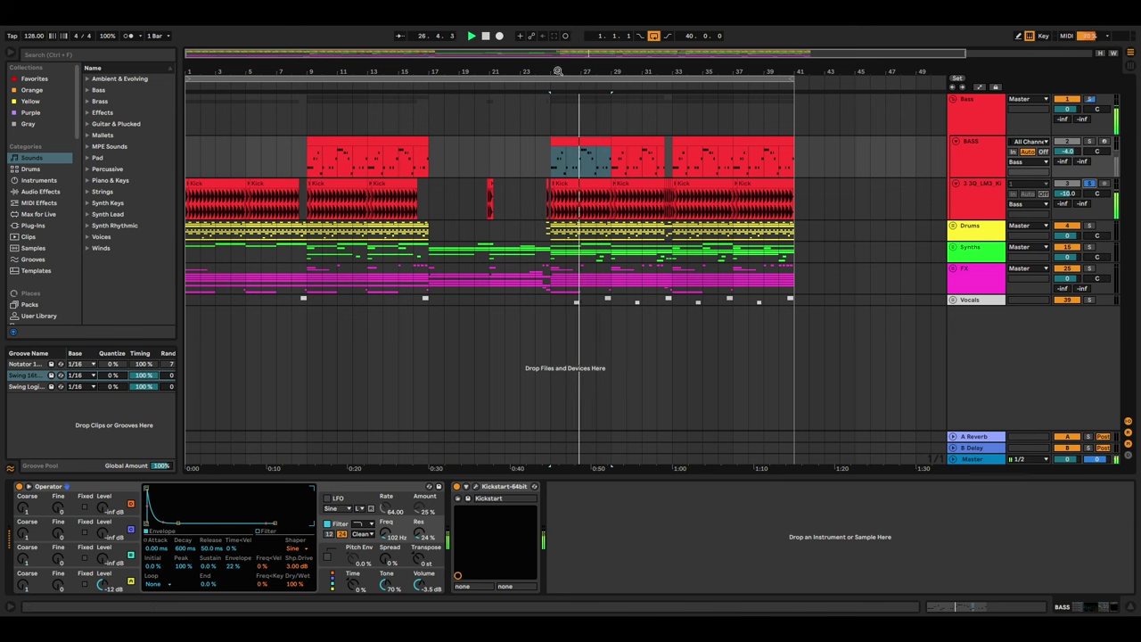
left_click_drag(559, 70, 203, 138)
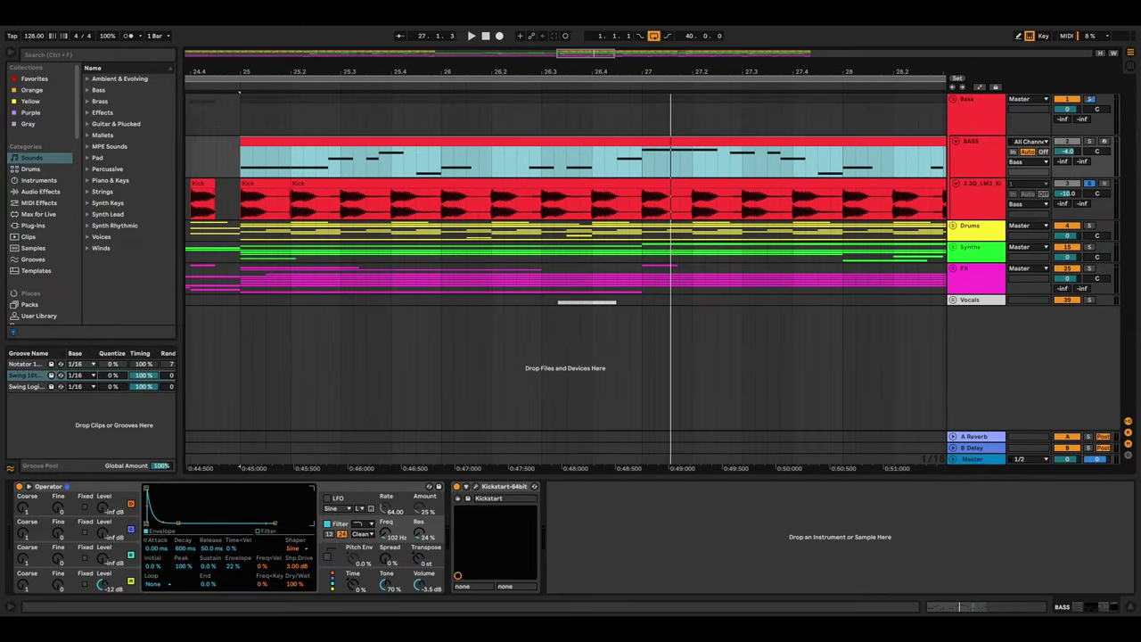
left_click(528, 211)
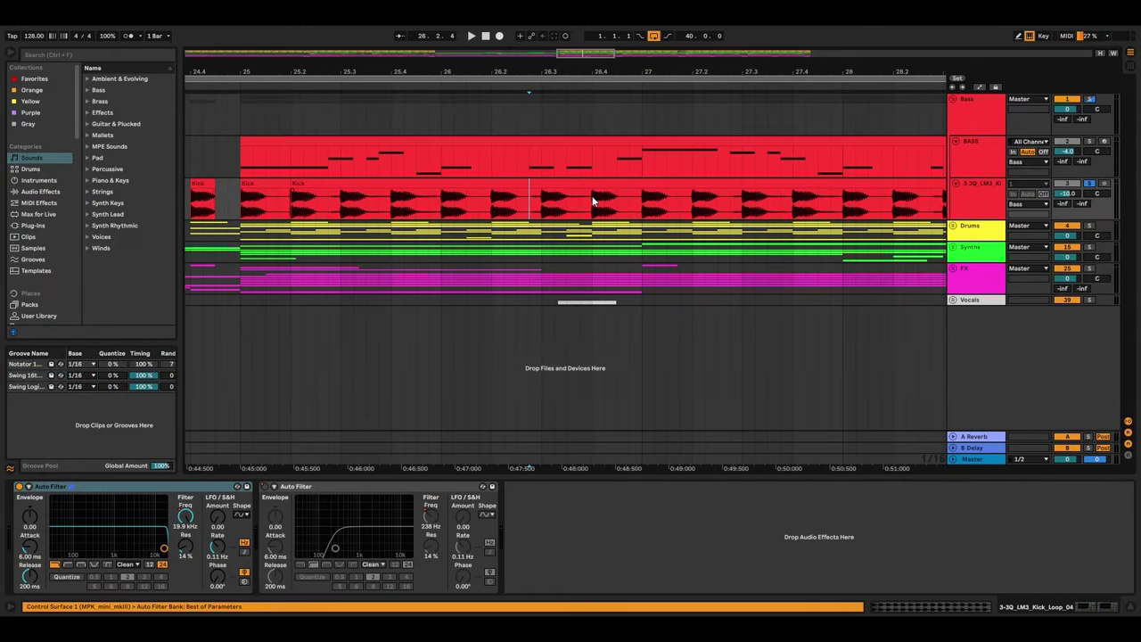
left_click(439, 207)
key("space")
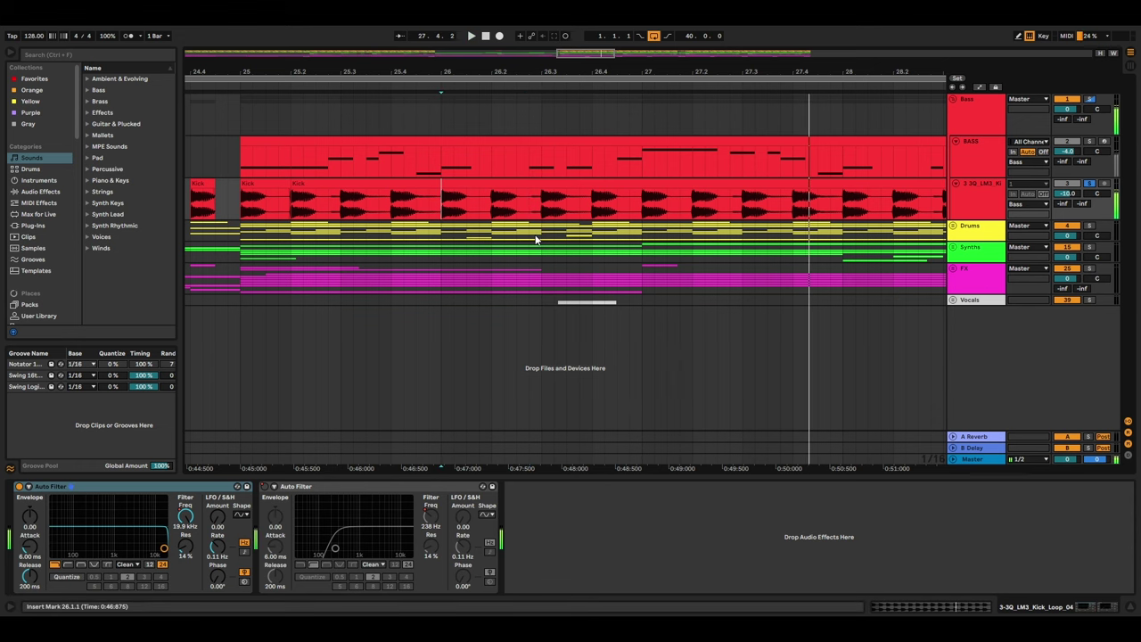
Play the BASS track together with the kick from bar 26 to hear how their rhythms interact
left_click(527, 163)
key("space")
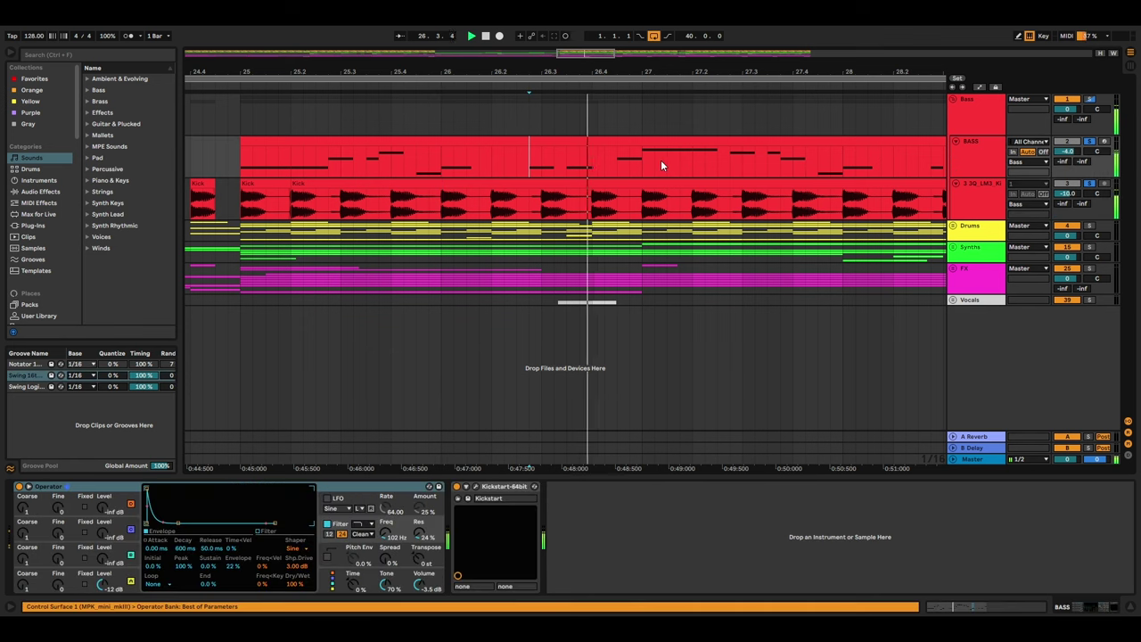
left_click(440, 159)
key("space")
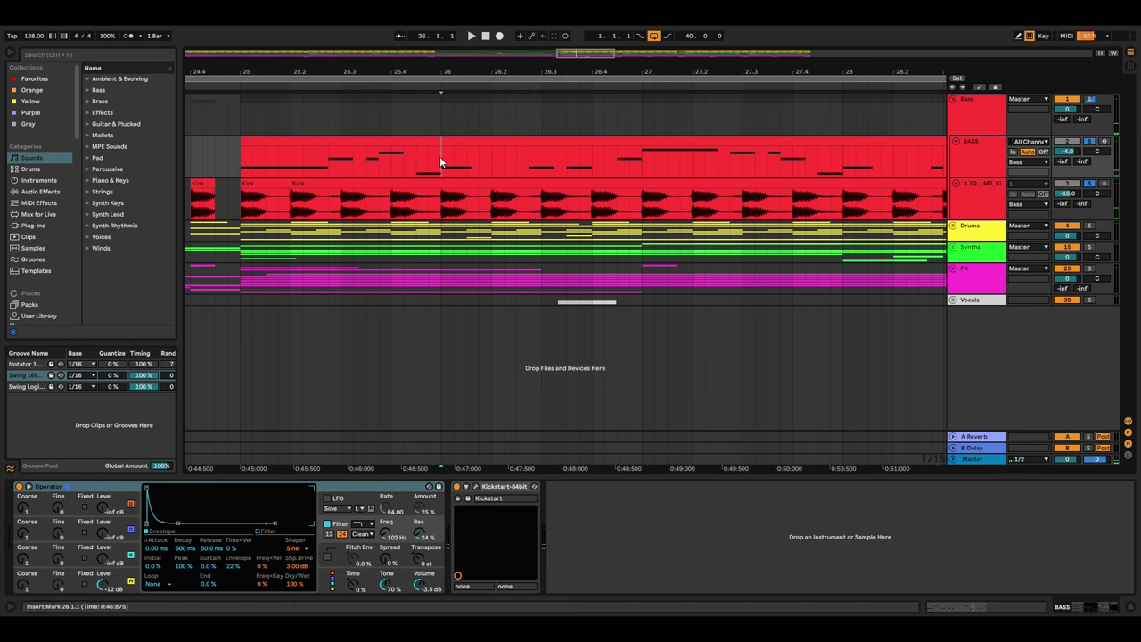
key("space")
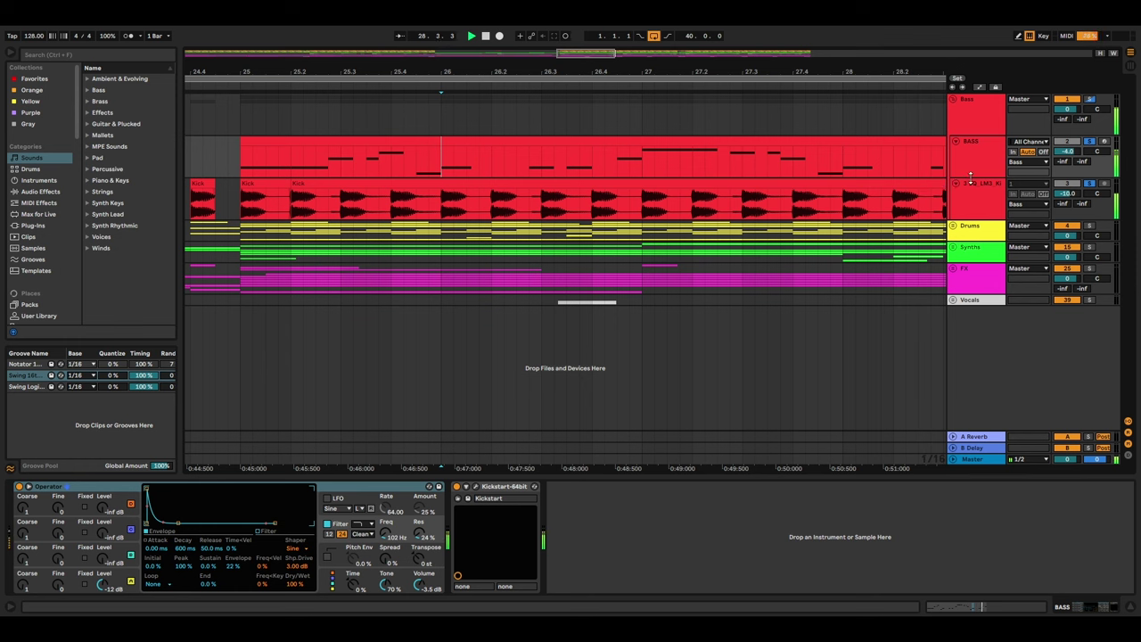
Collapse the Bass group and expand the Drums group to show its individual tracks
key("minus")
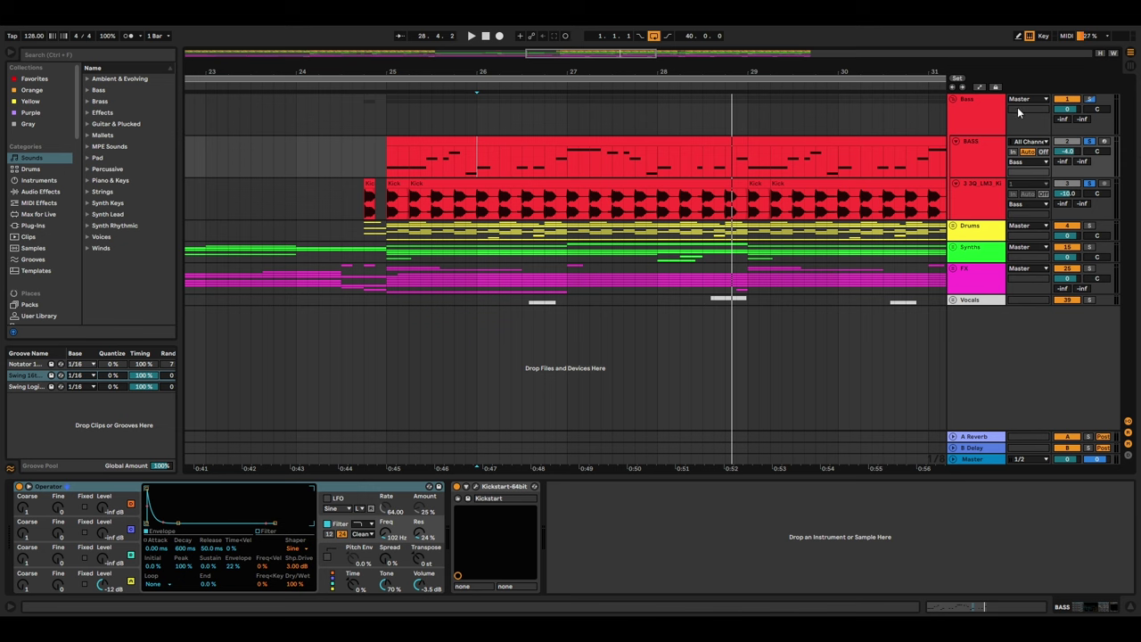
left_click(953, 101)
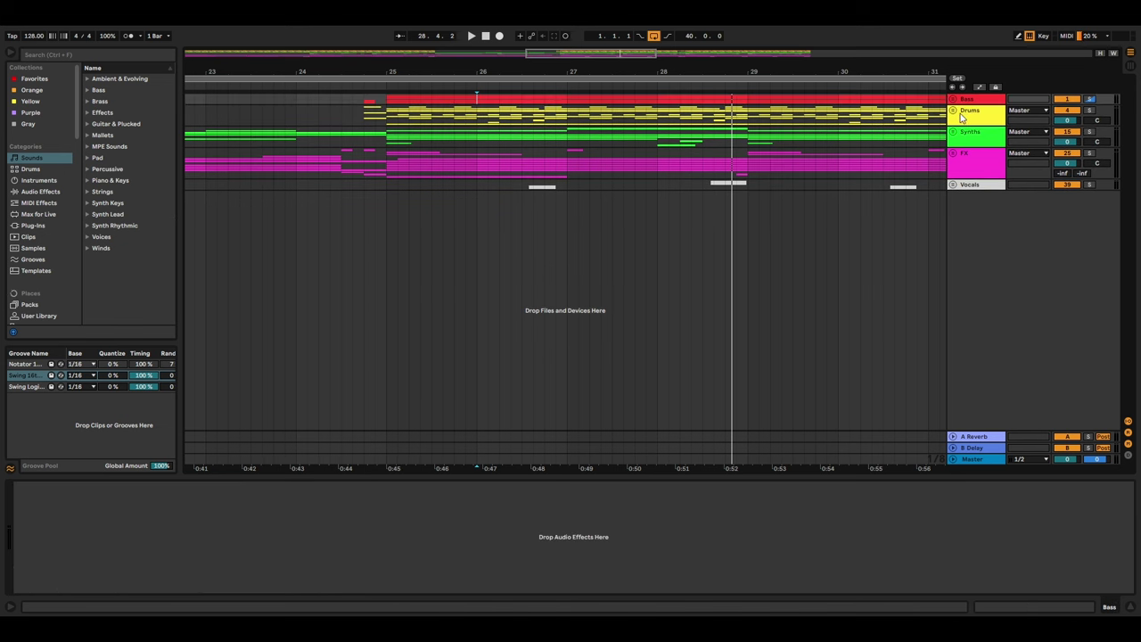
left_click(953, 111)
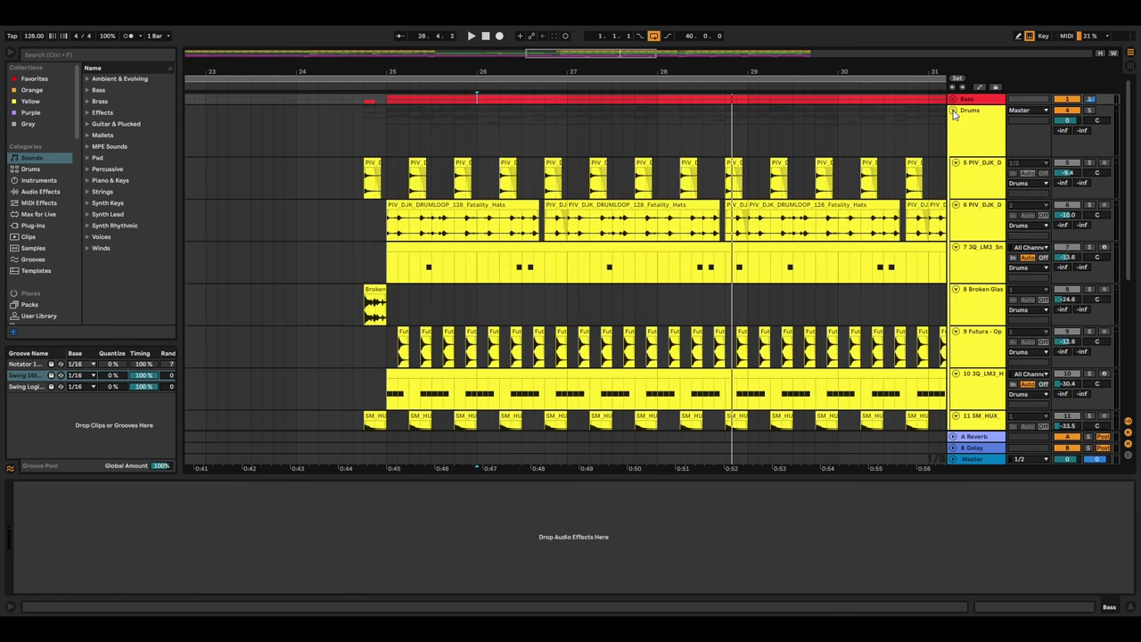
Solo the Drums group and play its first drum loop track from position 24.4
left_click(361, 127)
left_click(952, 187)
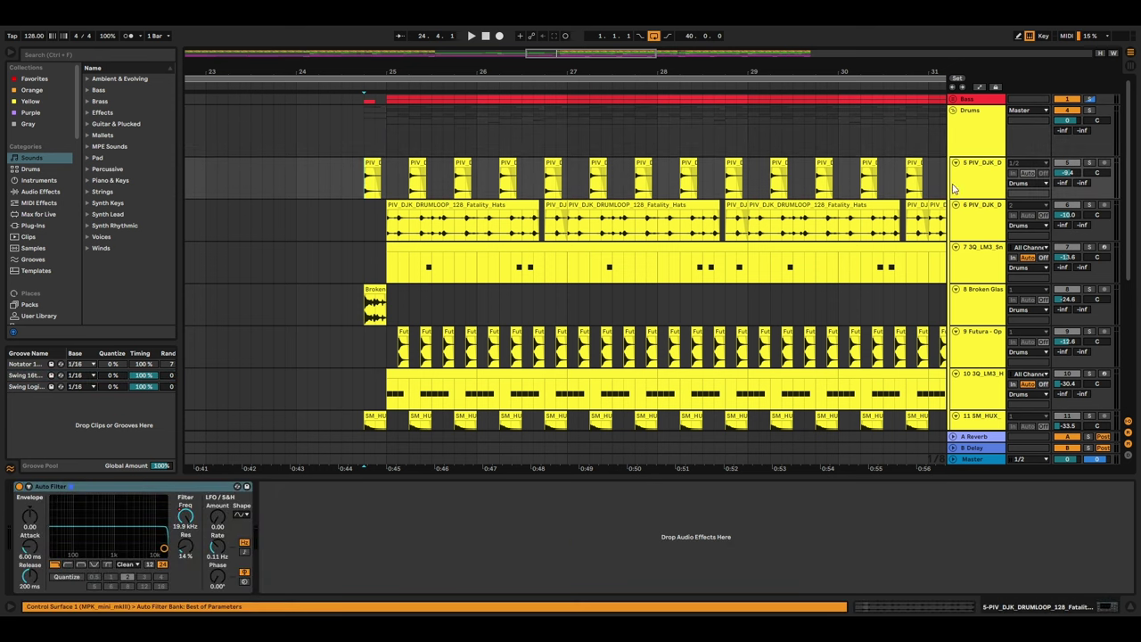
key("space")
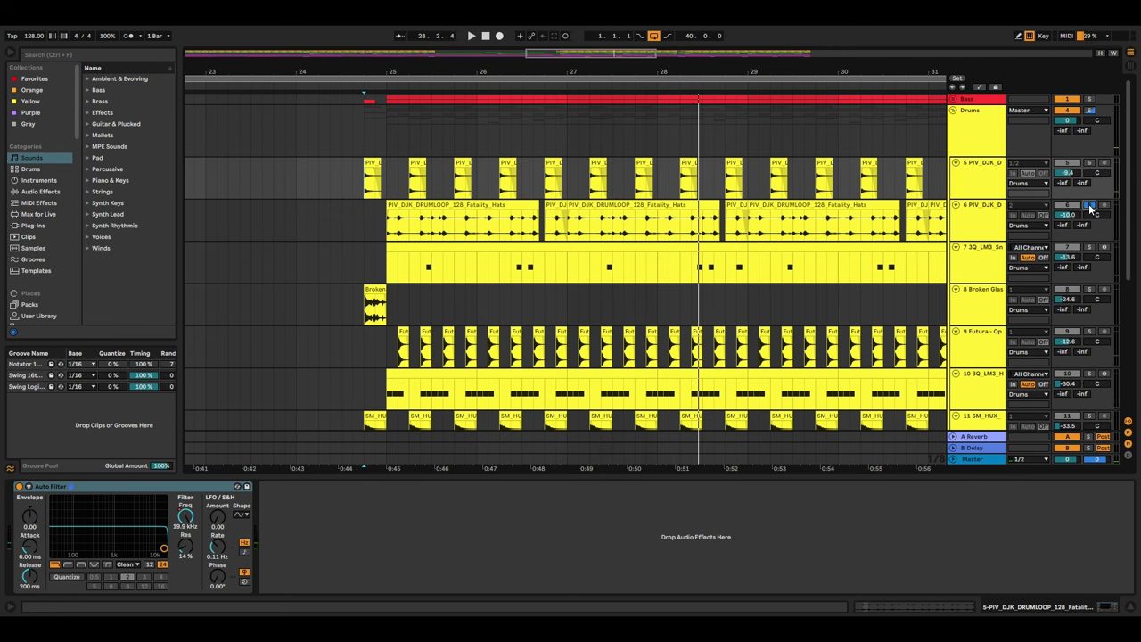
Play the Fatality Hats loop from bar 25 in solo, and the 3Q_LM3 snare track on its own
left_click(386, 224)
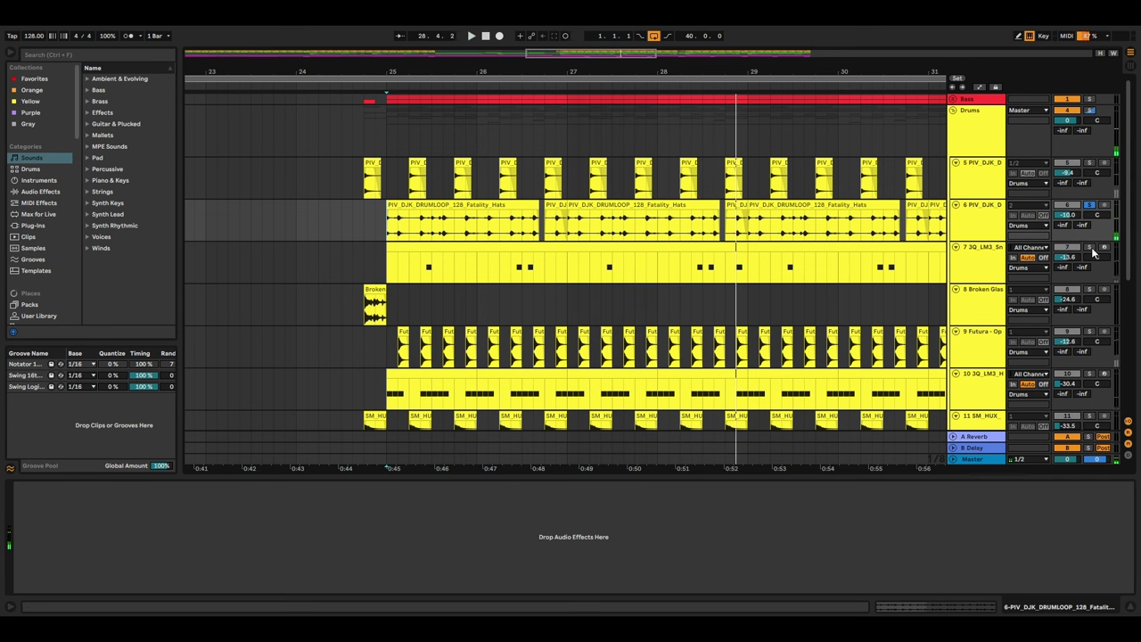
key("space")
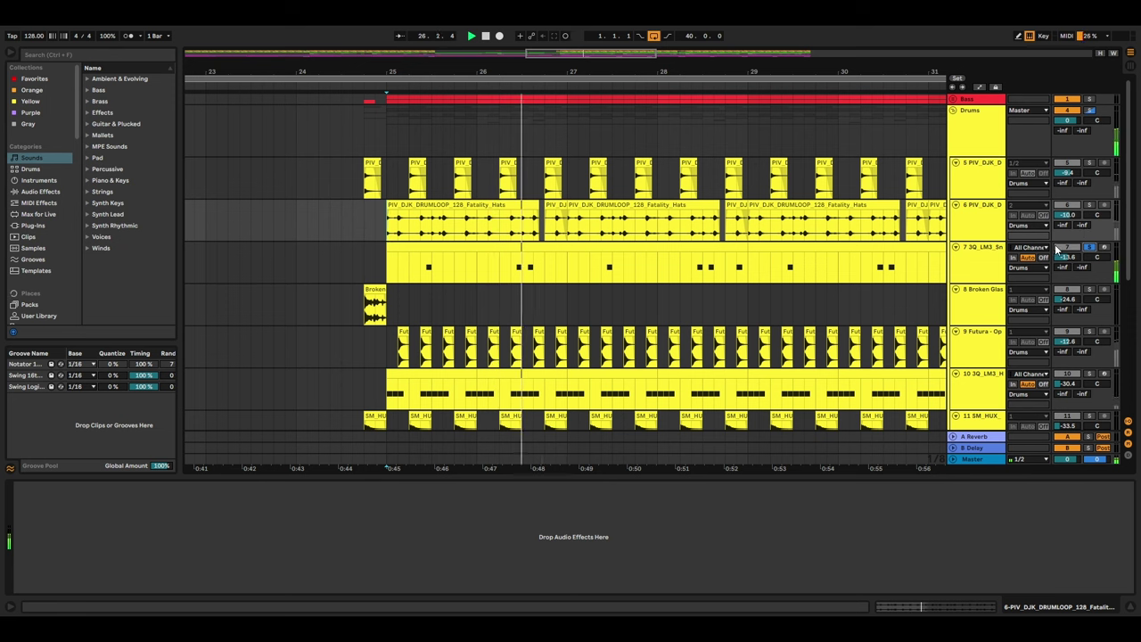
key("space")
Play the Broken Glass track from position 24.4 in solo, and the Futura track on its own
left_click(367, 306)
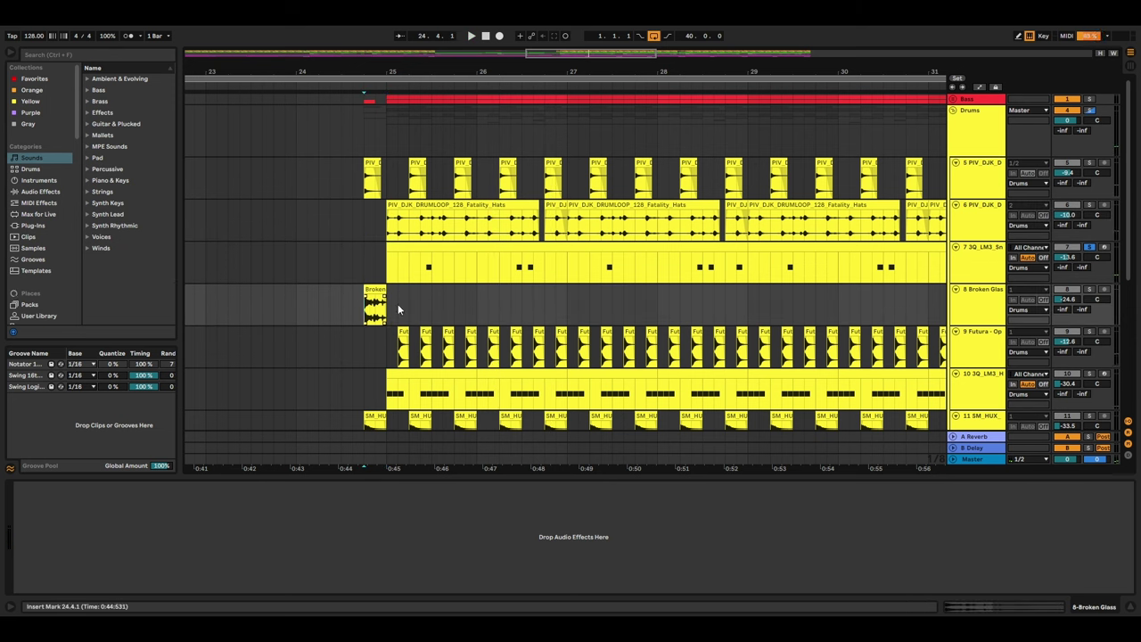
left_click(1089, 290)
key("space")
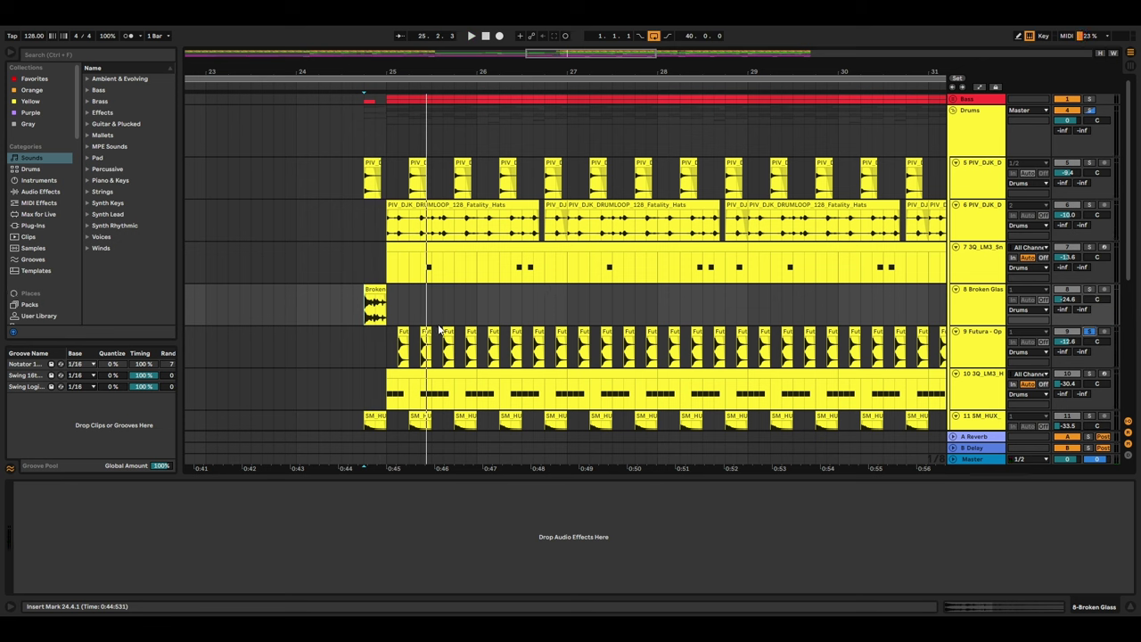
key("space")
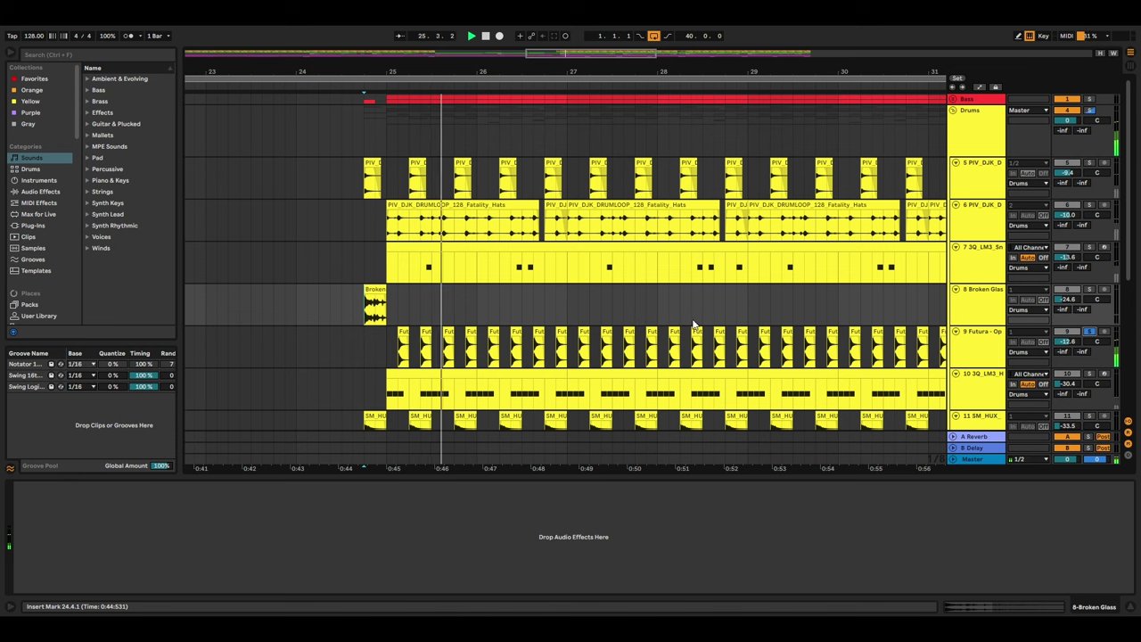
Solo and play track 10 (3Q_LM3) and track 11 (SM_HUX) one at a time from position 24.4
scroll(725, 343, "down", 3)
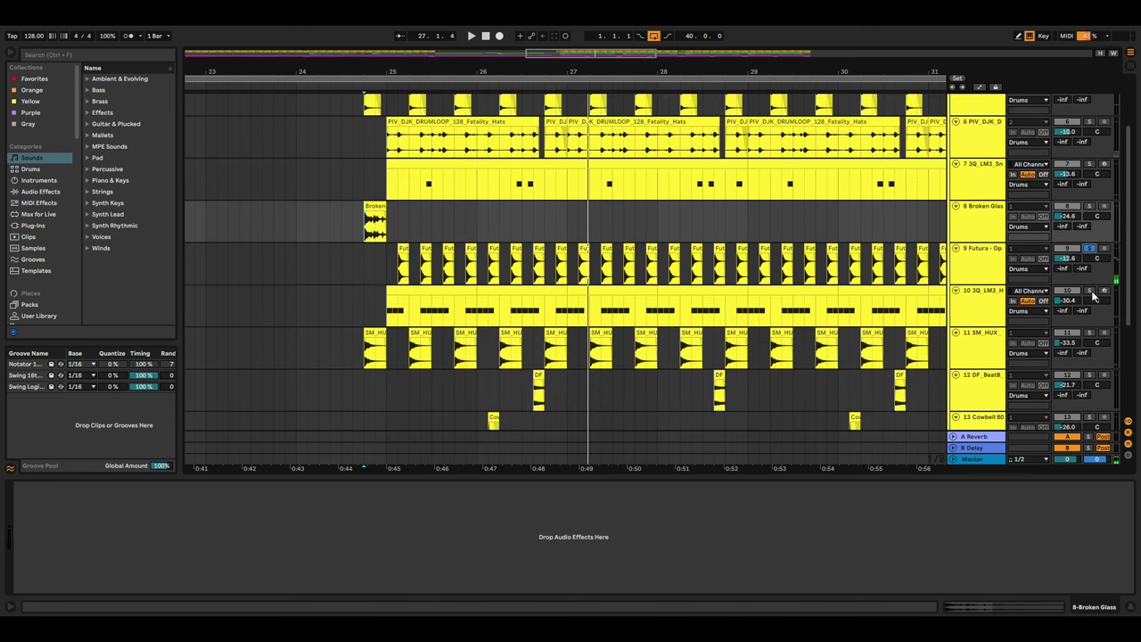
key("space")
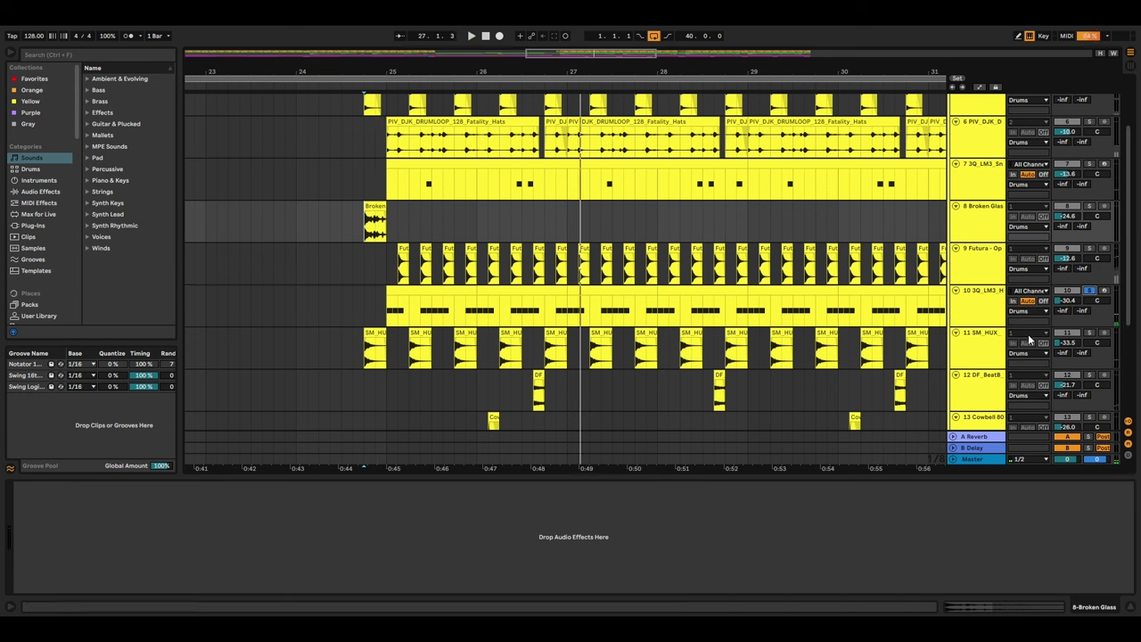
left_click(1089, 332)
key("space")
key("space")
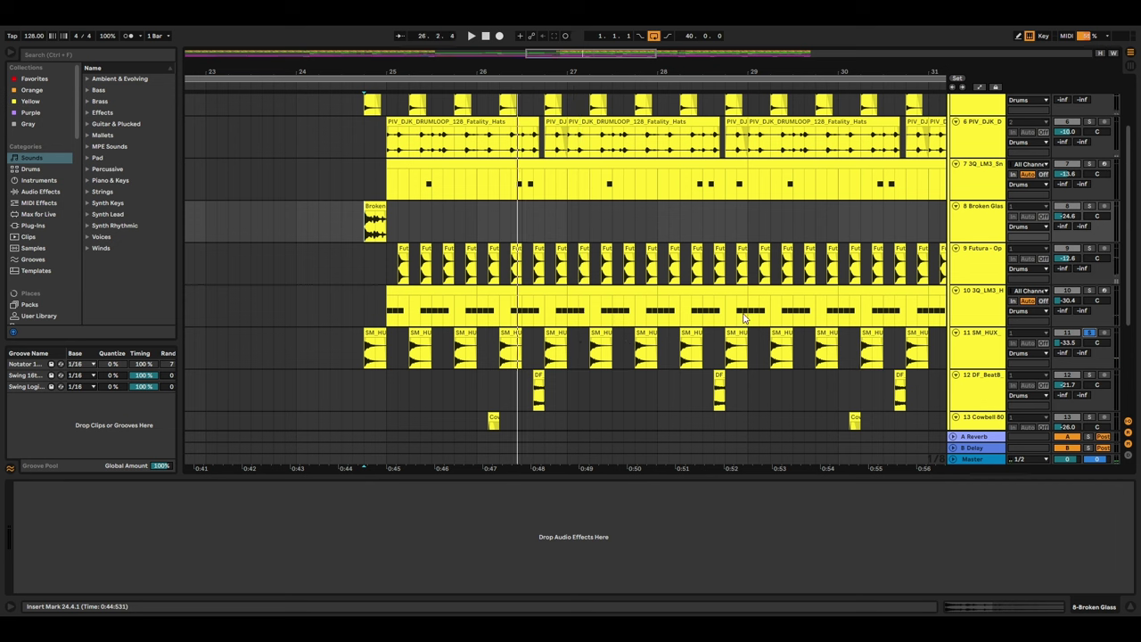
Play the first drum loop (track 5) together with the SM_HUX track, toggling the SM_HUX solo to compare
scroll(771, 200, "up", 3)
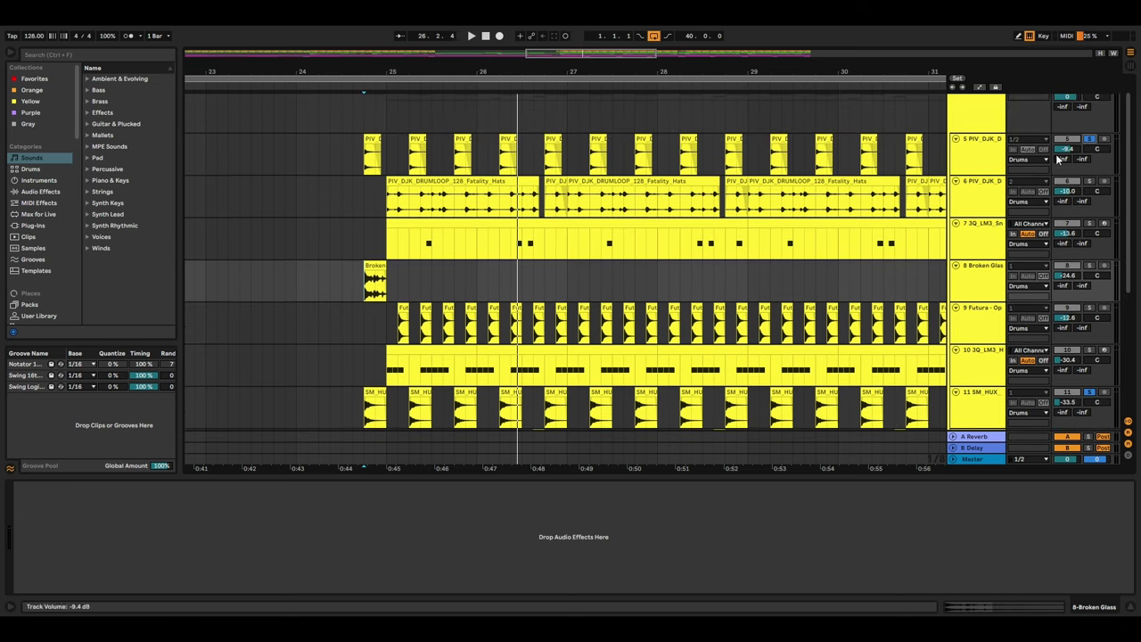
scroll(480, 214, "down", 1)
key("space")
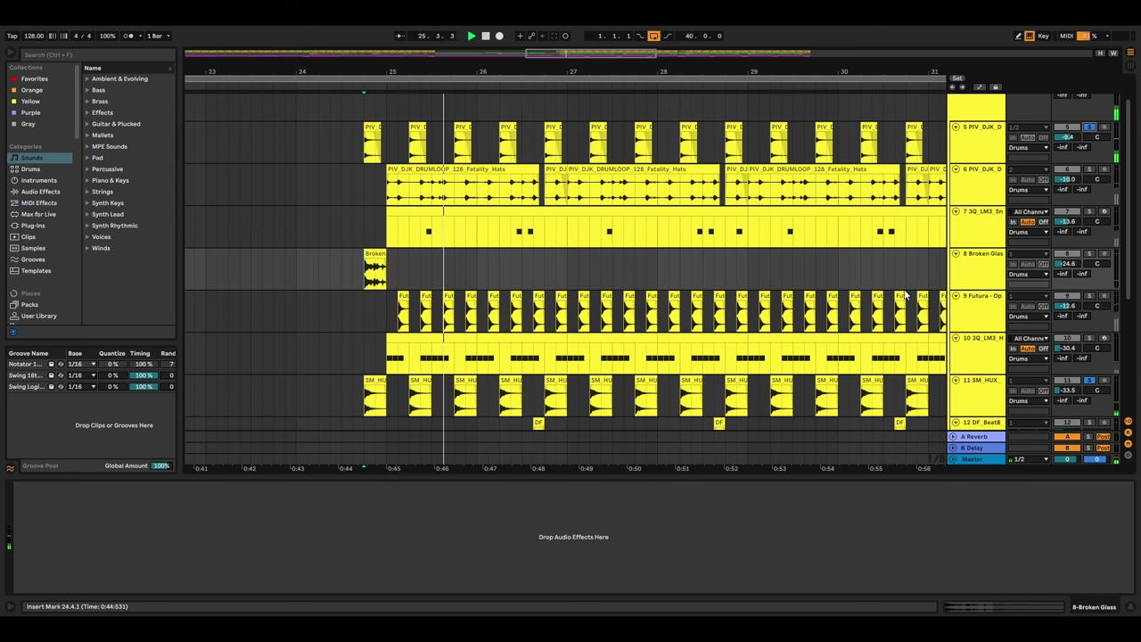
left_click(1093, 381)
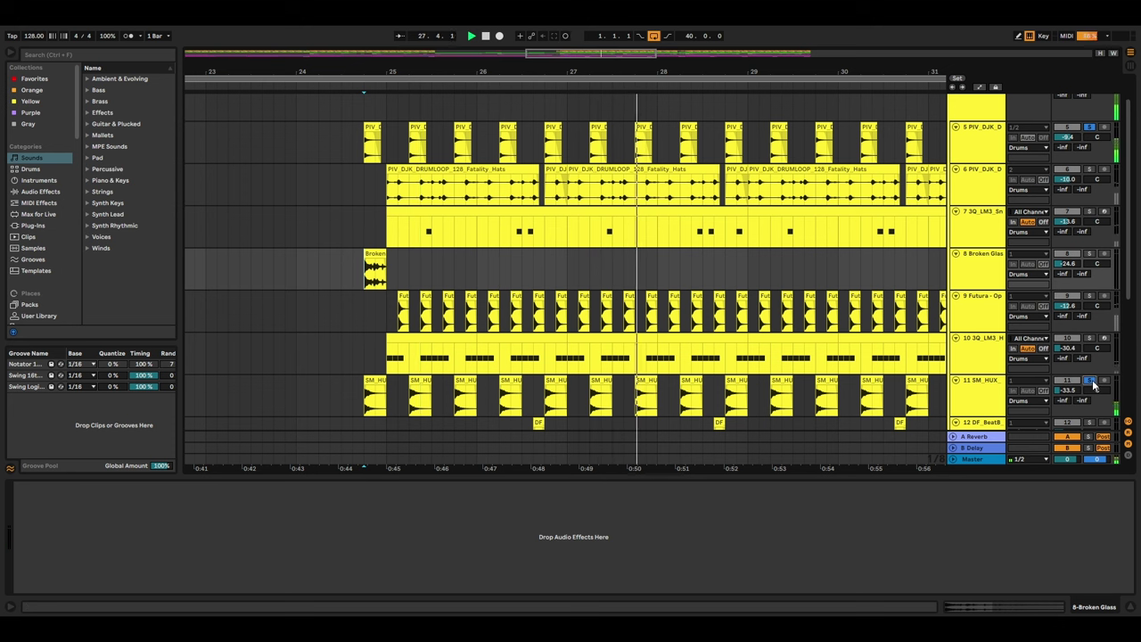
Solo and play the DF_BeatB track from position 26.3, and the Cowbell 808 track from bar 26
scroll(1090, 381, "down", 3)
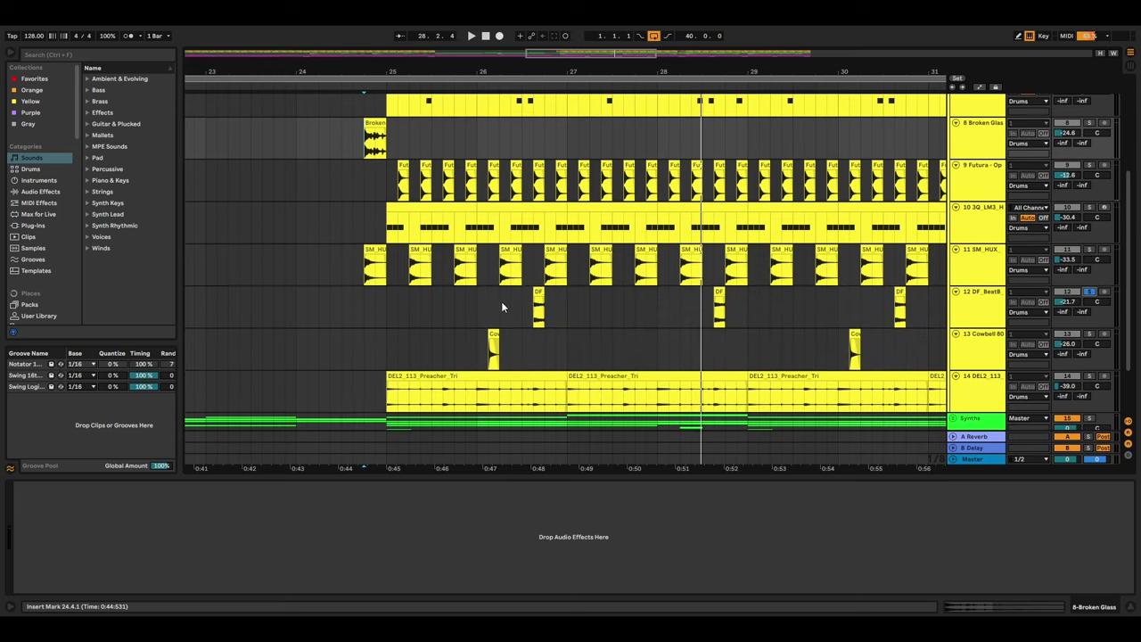
left_click(533, 306)
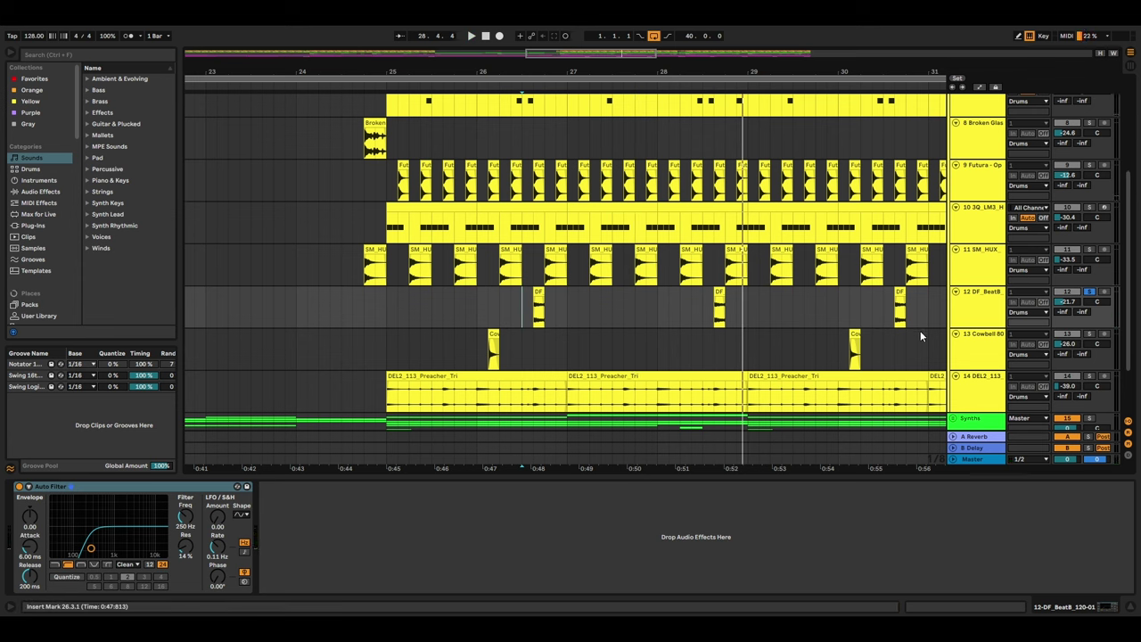
left_click(478, 348)
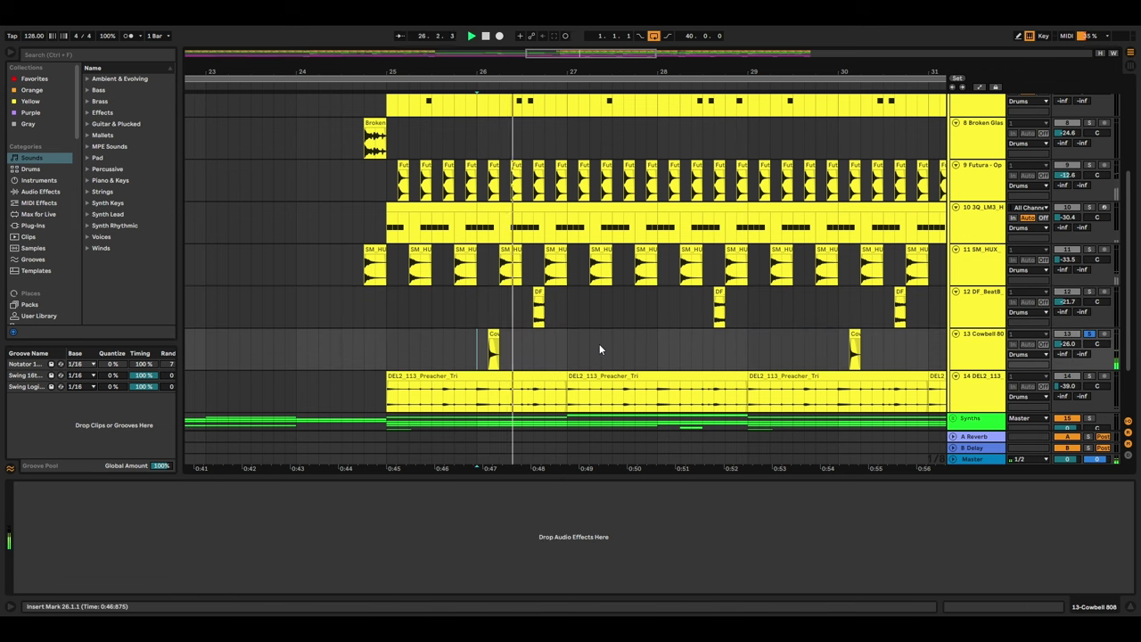
Solo the Preacher loop on track 14 from bar 25, and listen to the whole Drums group together
scroll(1077, 361, "down", 2)
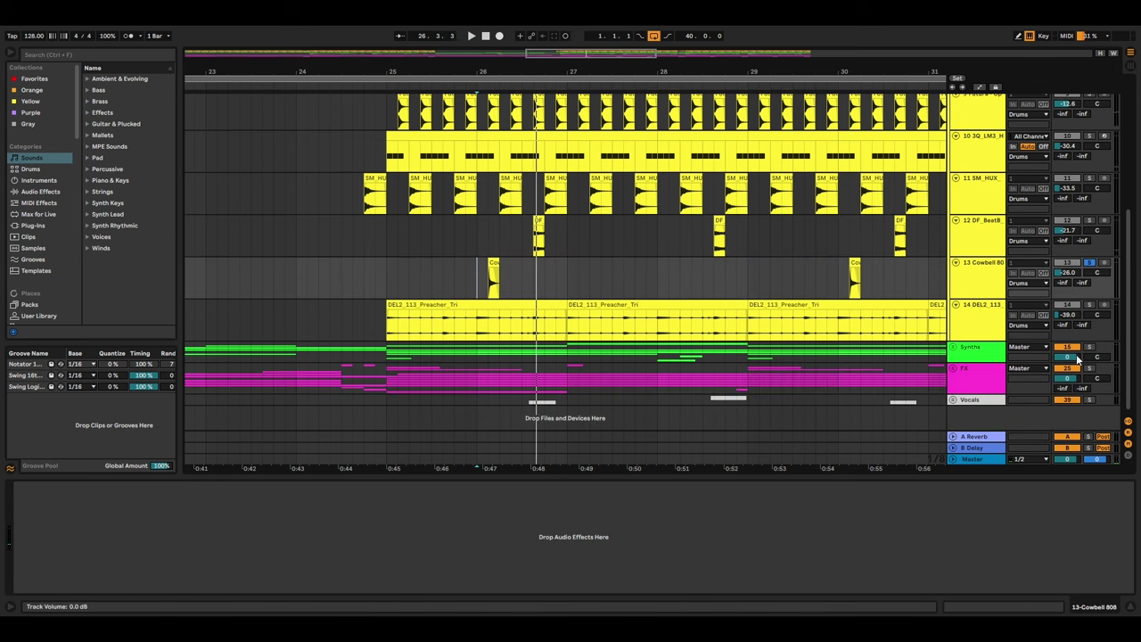
left_click(1090, 305)
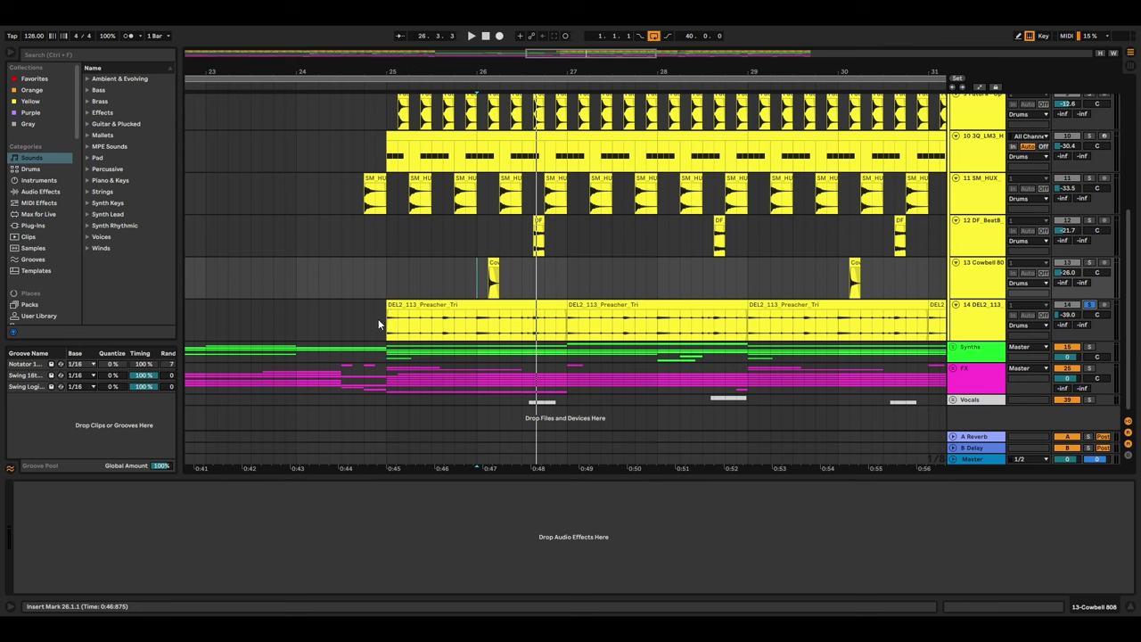
left_click(378, 323)
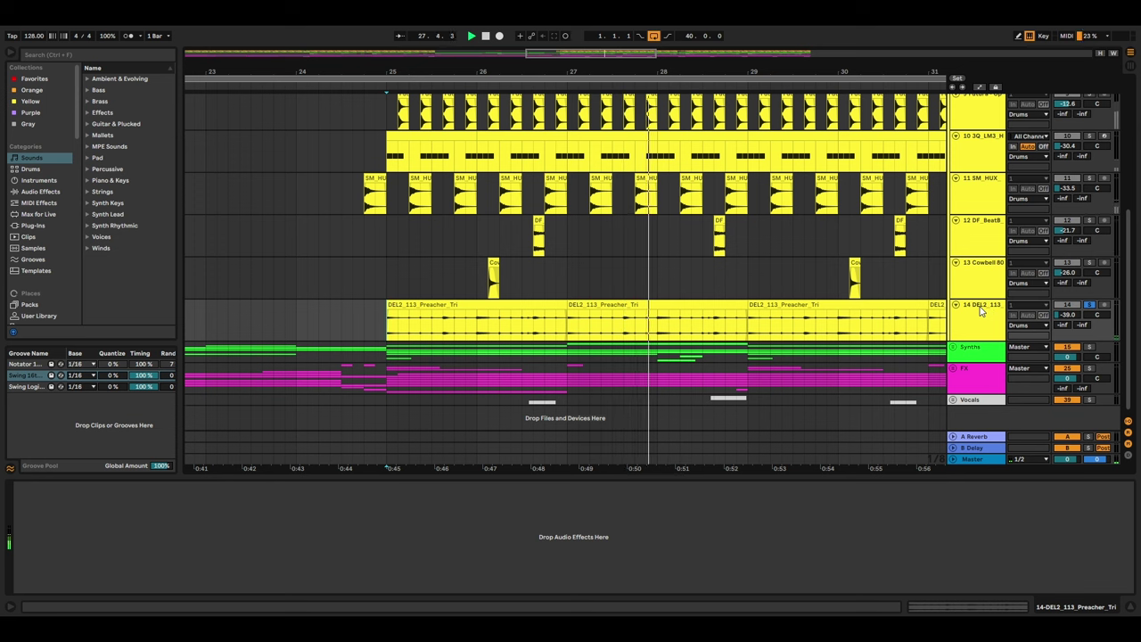
scroll(988, 129, "up", 5)
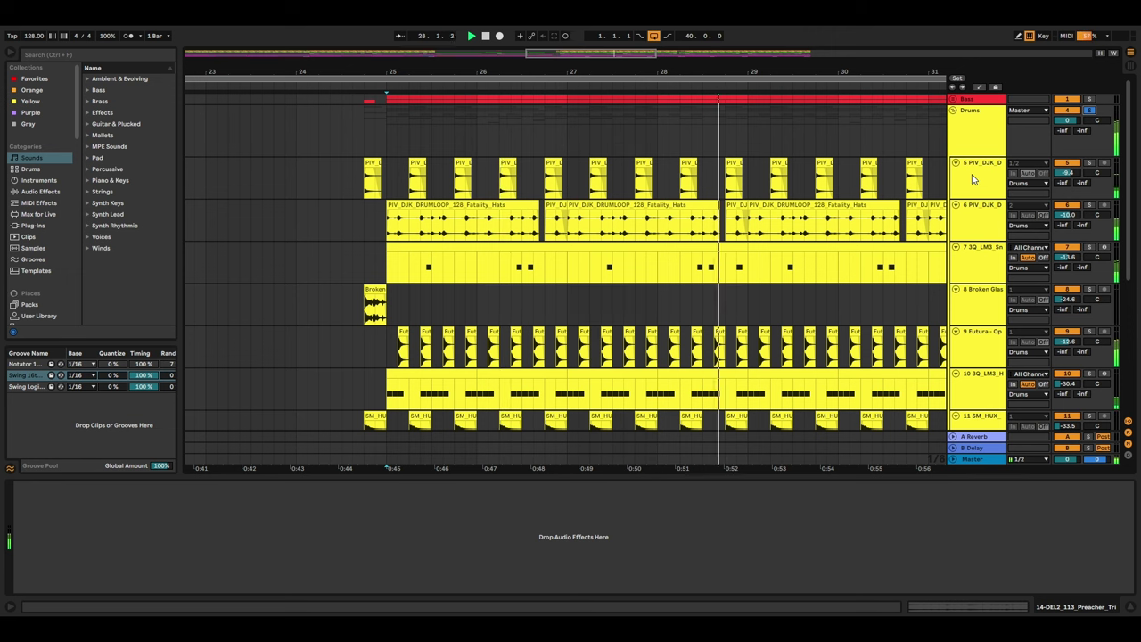
Stop the drum playback and look over the tracks of the soloed Synths group around bar 25
key("space")
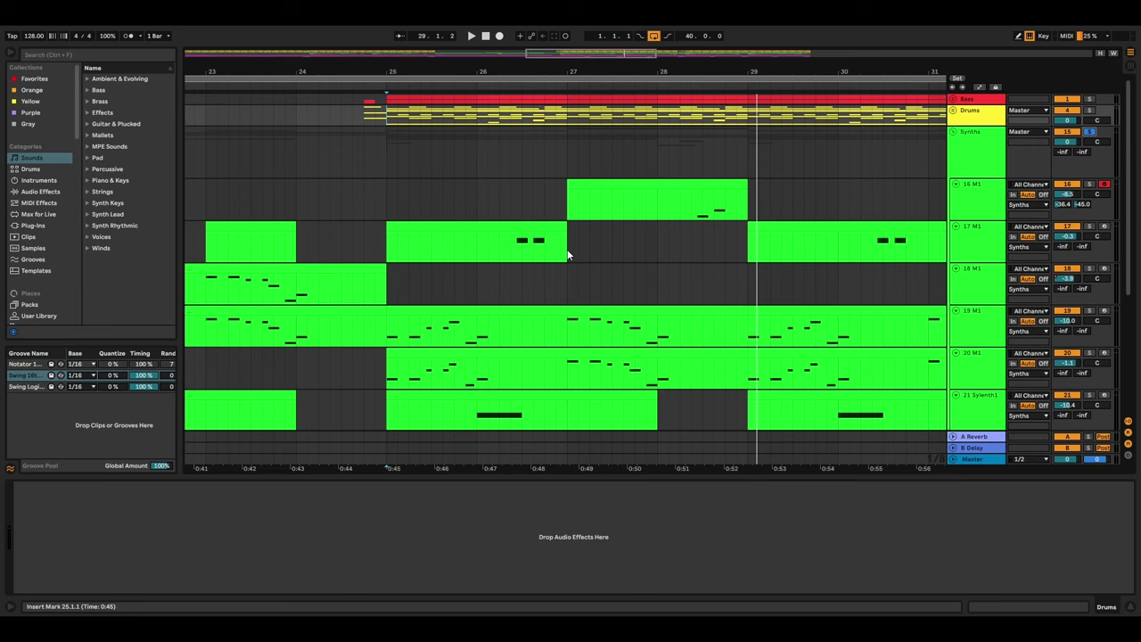
scroll(527, 214, "down", 2)
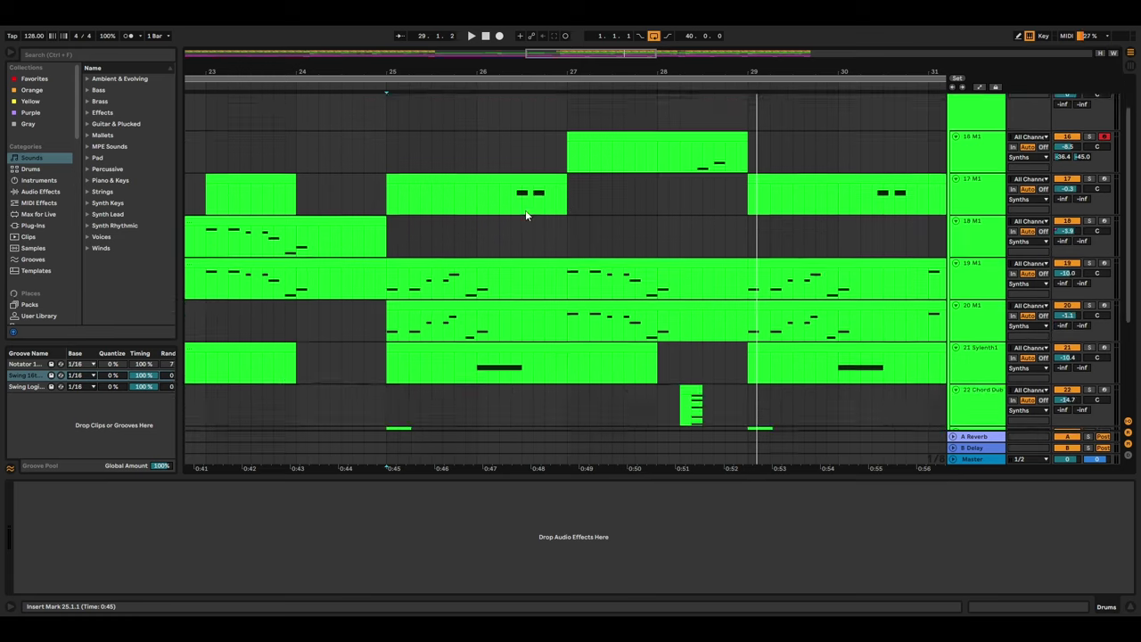
scroll(532, 214, "up", 2)
left_click(389, 196)
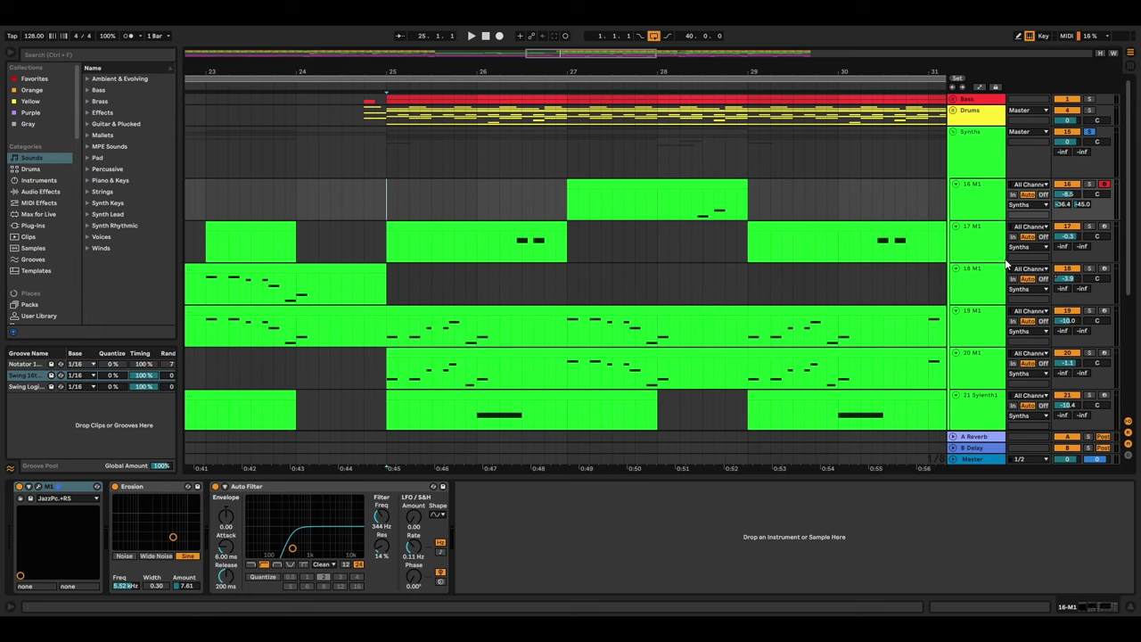
scroll(974, 259, "down", 2)
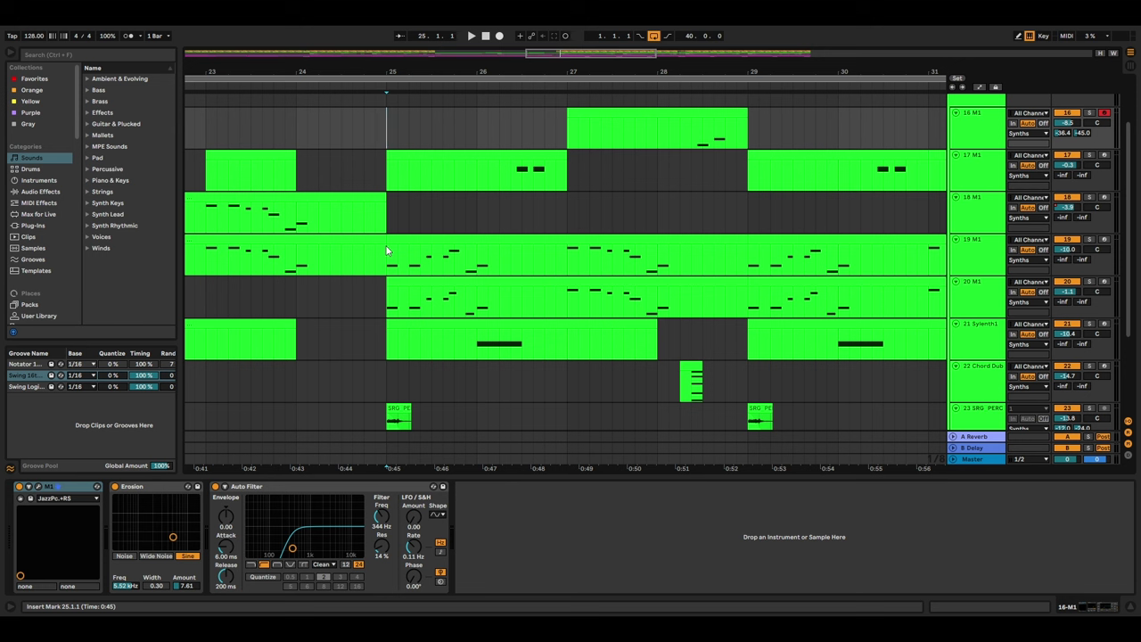
Mark the four-bar melody on the 19 M1 track from bar 25 to bar 29 for examination
left_click_drag(387, 262, 734, 265)
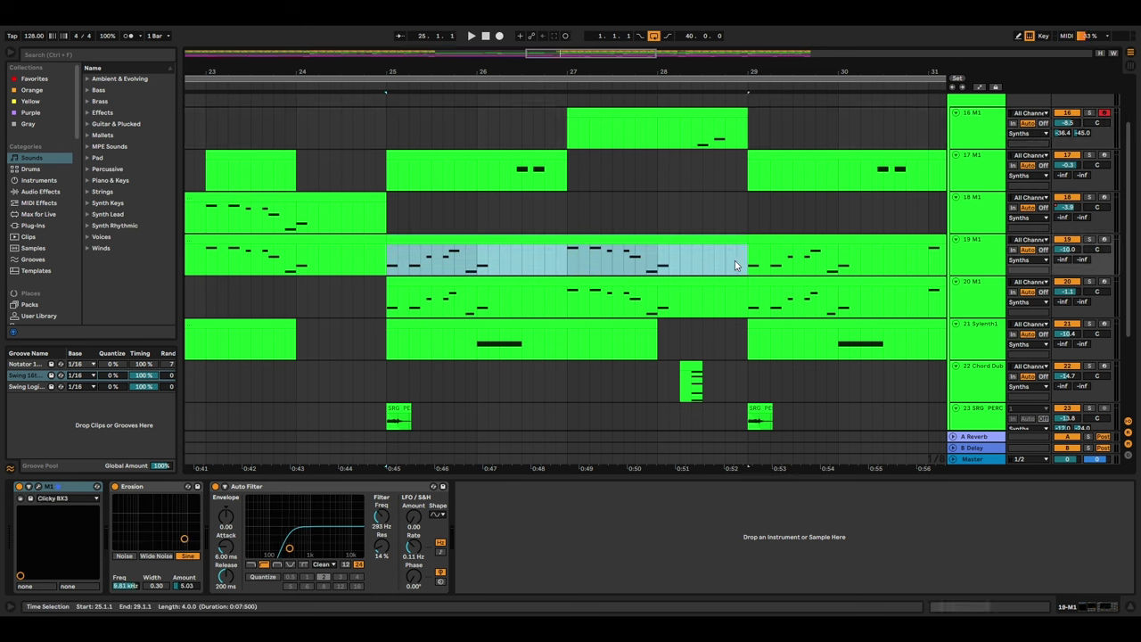
left_click(587, 260)
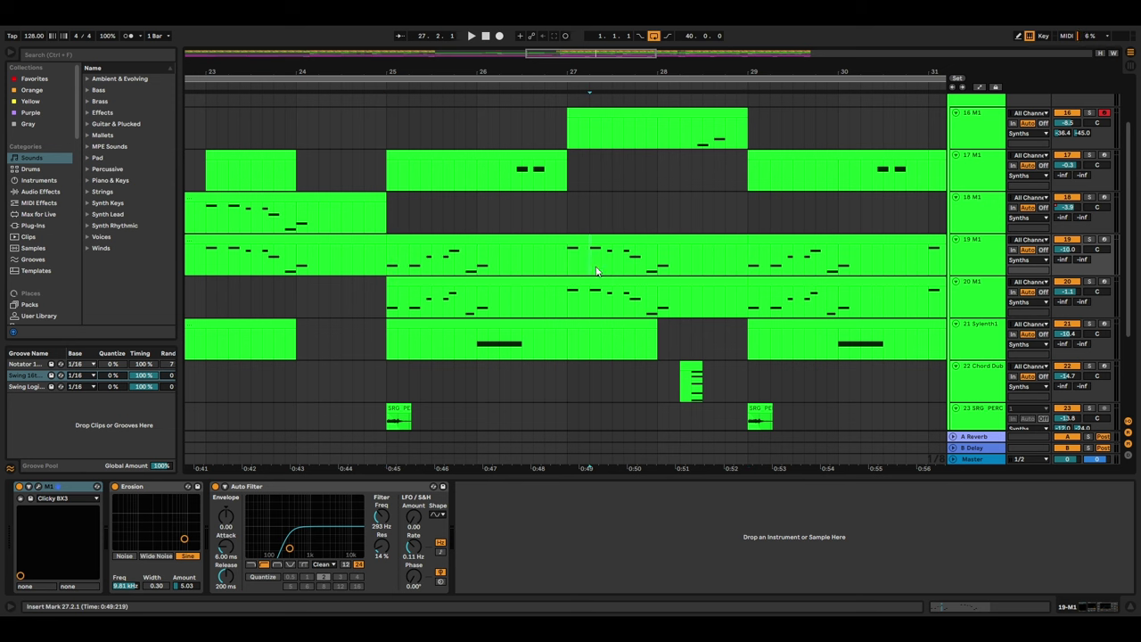
left_click_drag(387, 260, 739, 247)
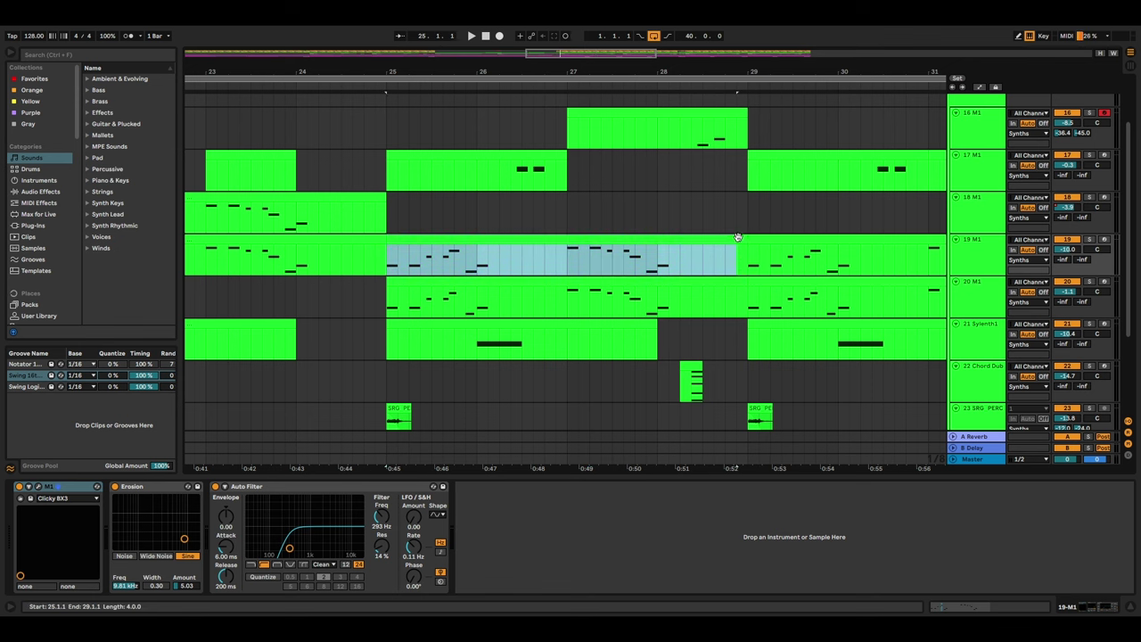
left_click(566, 231)
Solo the 16 M1 track and play its clip from position 28.1.3
scroll(759, 258, "up", 5)
left_click(1054, 200)
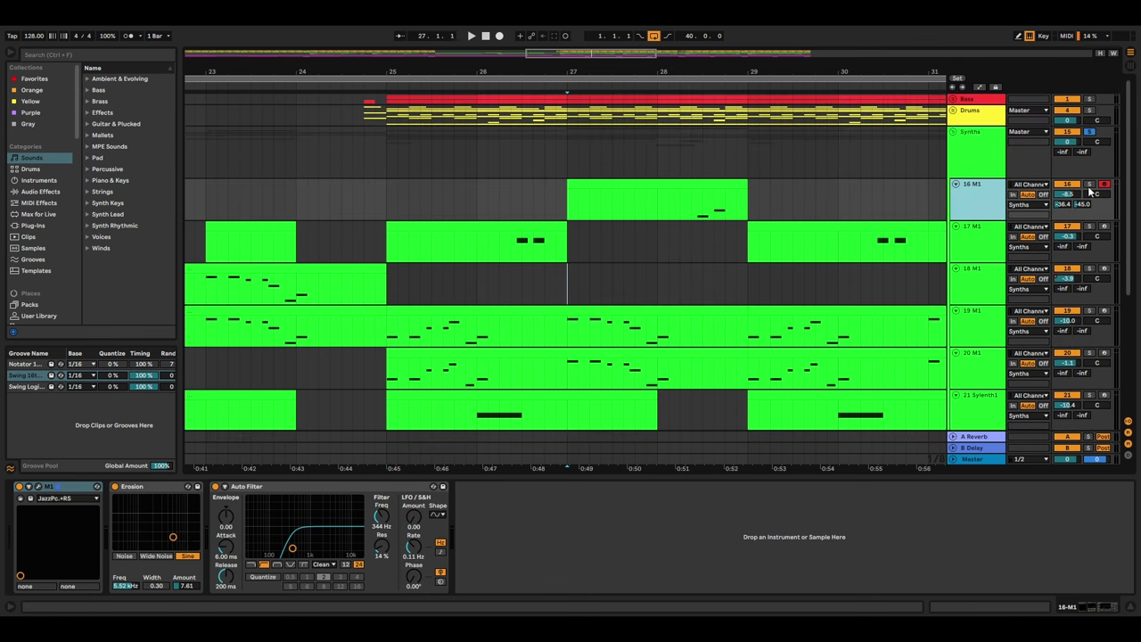
left_click(680, 212)
left_click(986, 195)
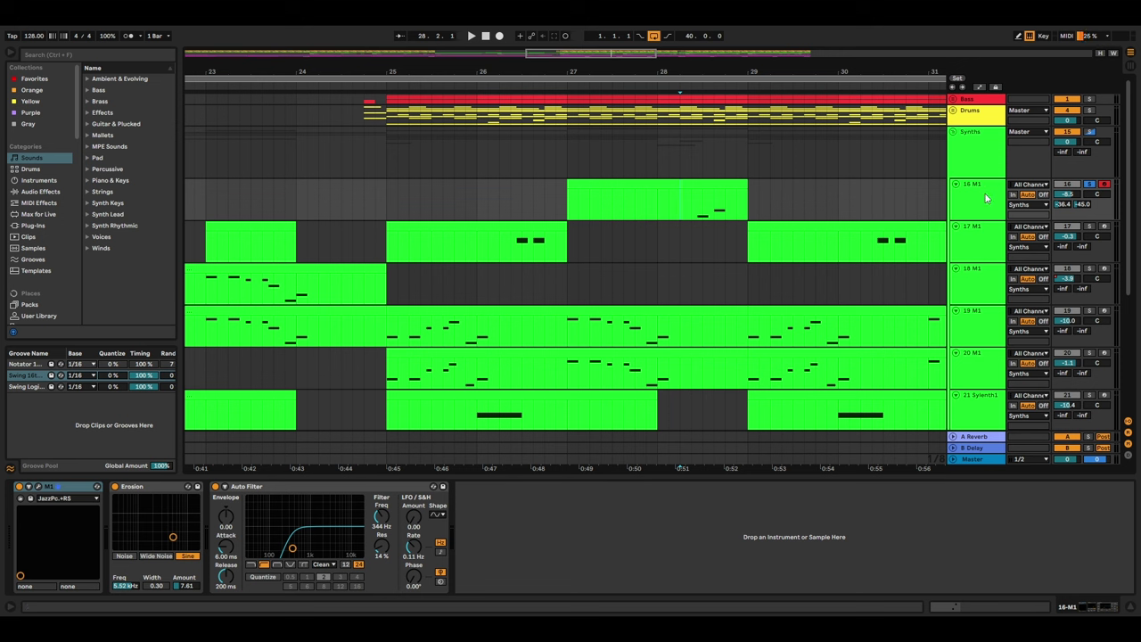
left_click(702, 205)
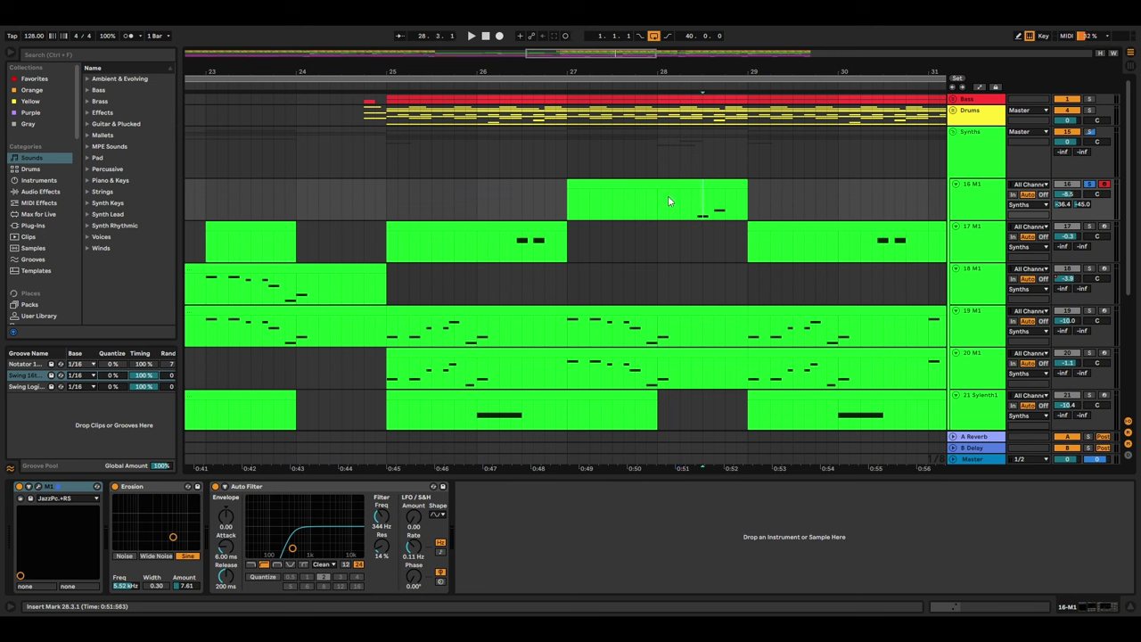
left_click(668, 195)
key("space")
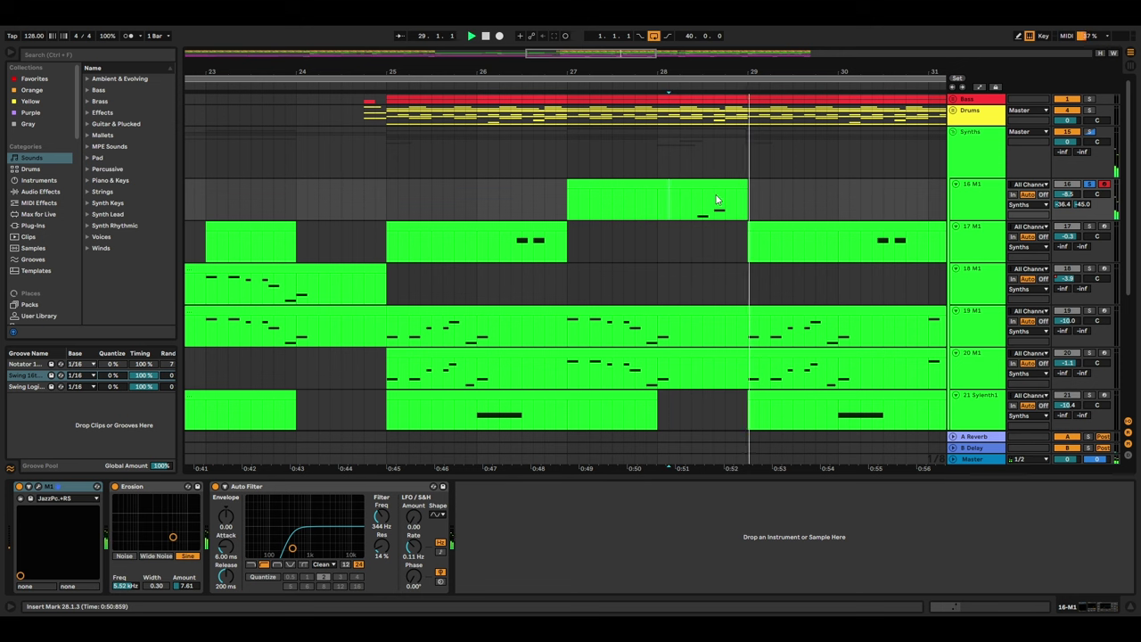
Play the 17 M1 clip from within bar 26 to hear its two notes
left_click(511, 246)
key("space")
key("space")
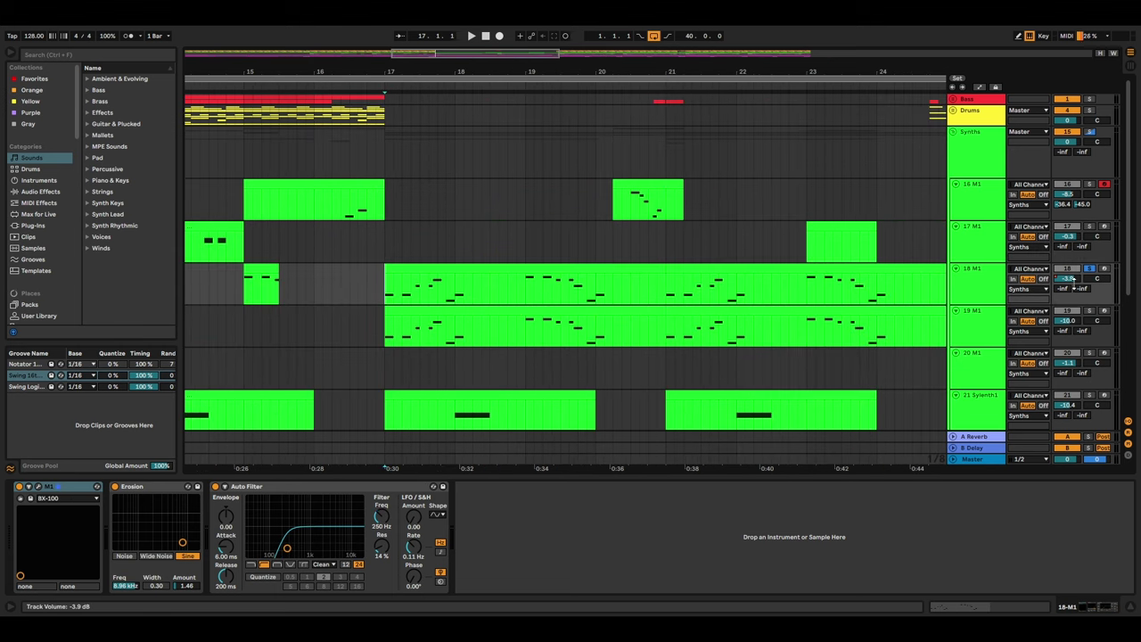
Play the soloed 18 M1 melody from bar 17 and check the clips inside the Bass group
key("space")
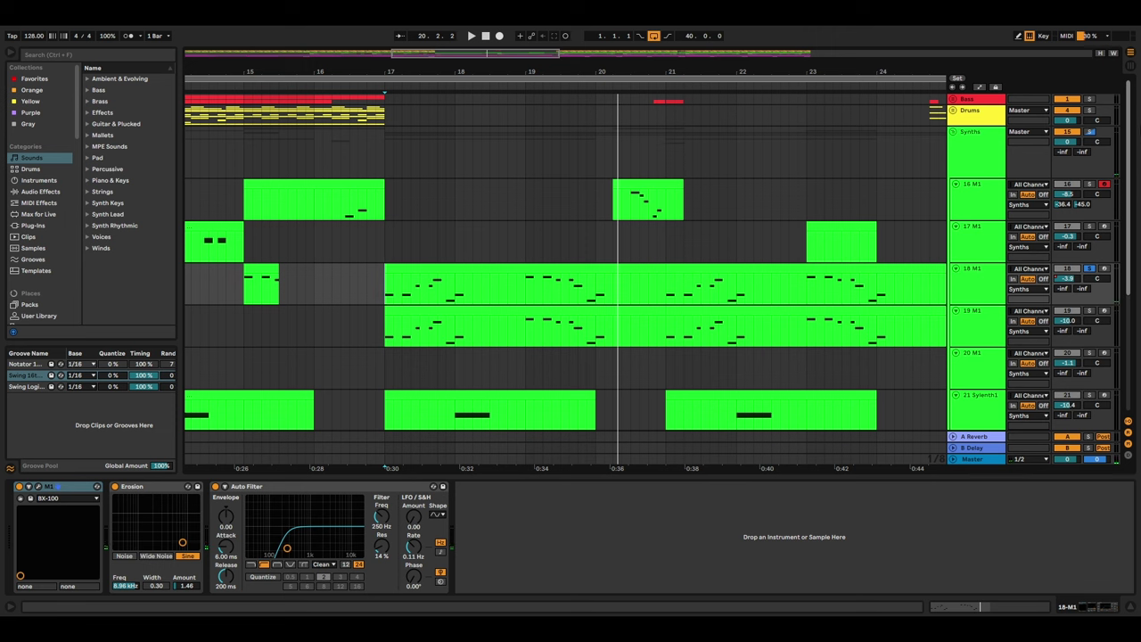
left_click(953, 99)
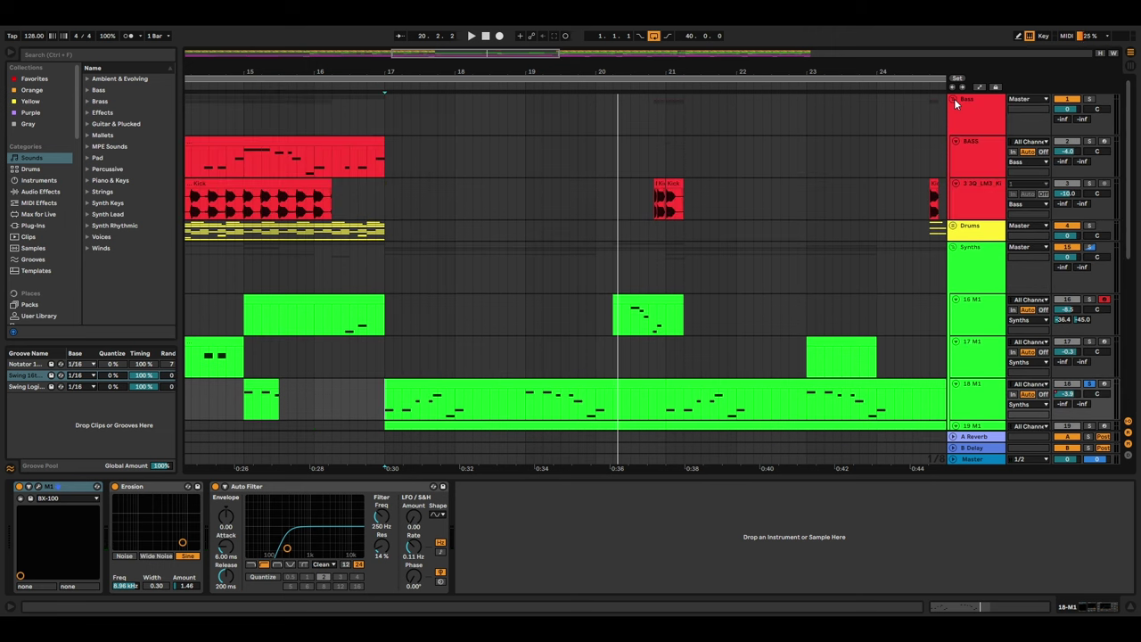
left_click(954, 100)
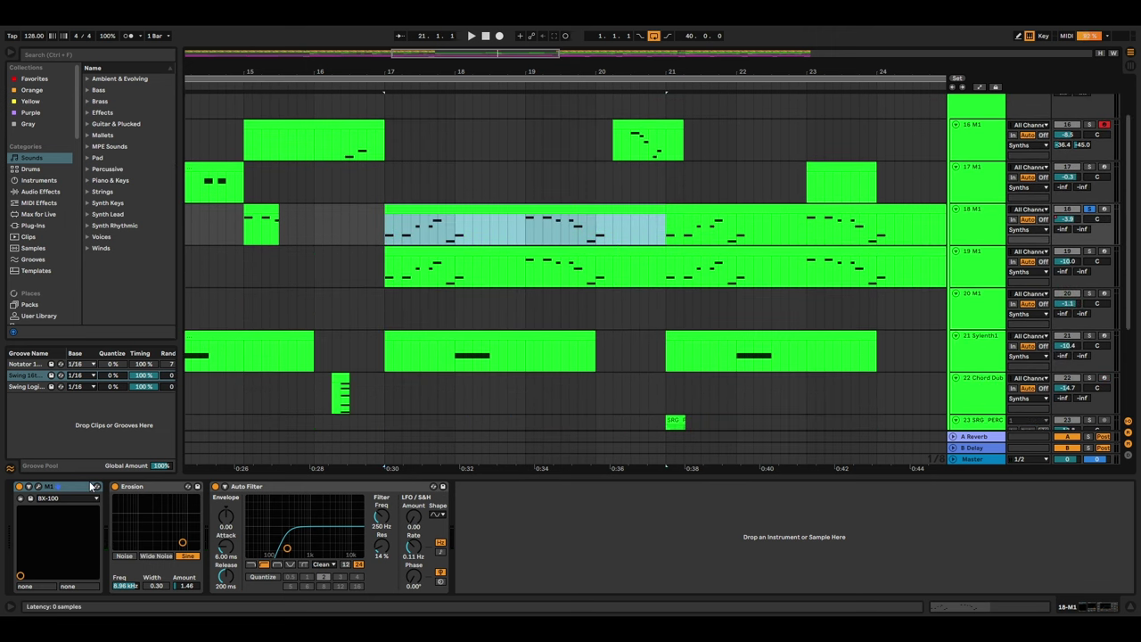
Open the Korg M1 instrument on the 18 M1 track, view its sound browser and test several notes of the BX-100 sound
left_click(39, 490)
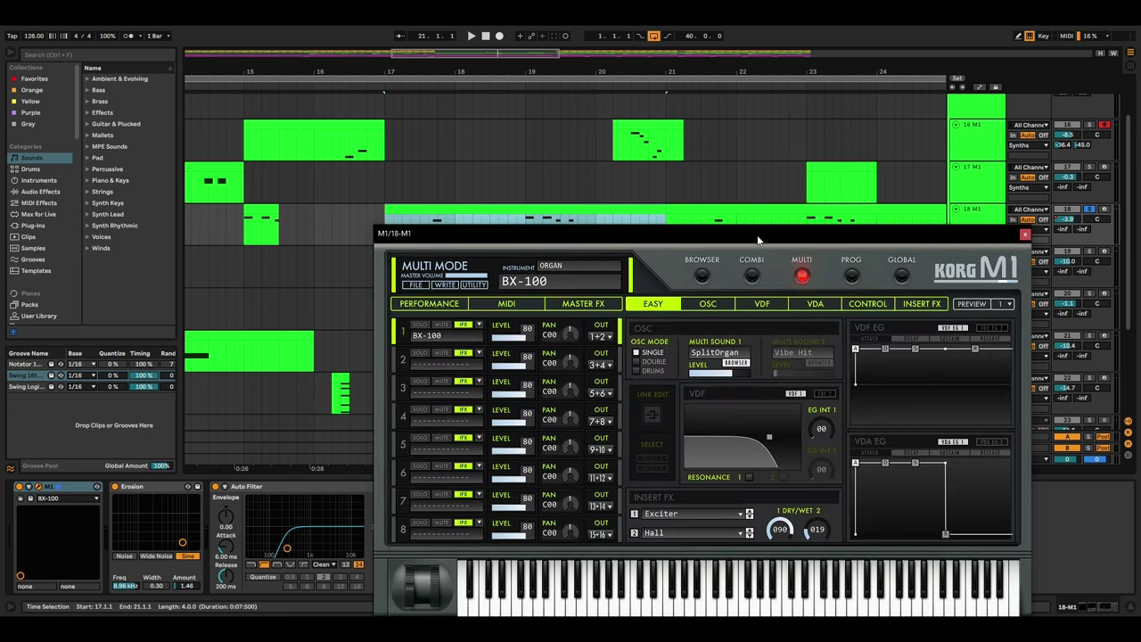
left_click_drag(757, 235, 637, 107)
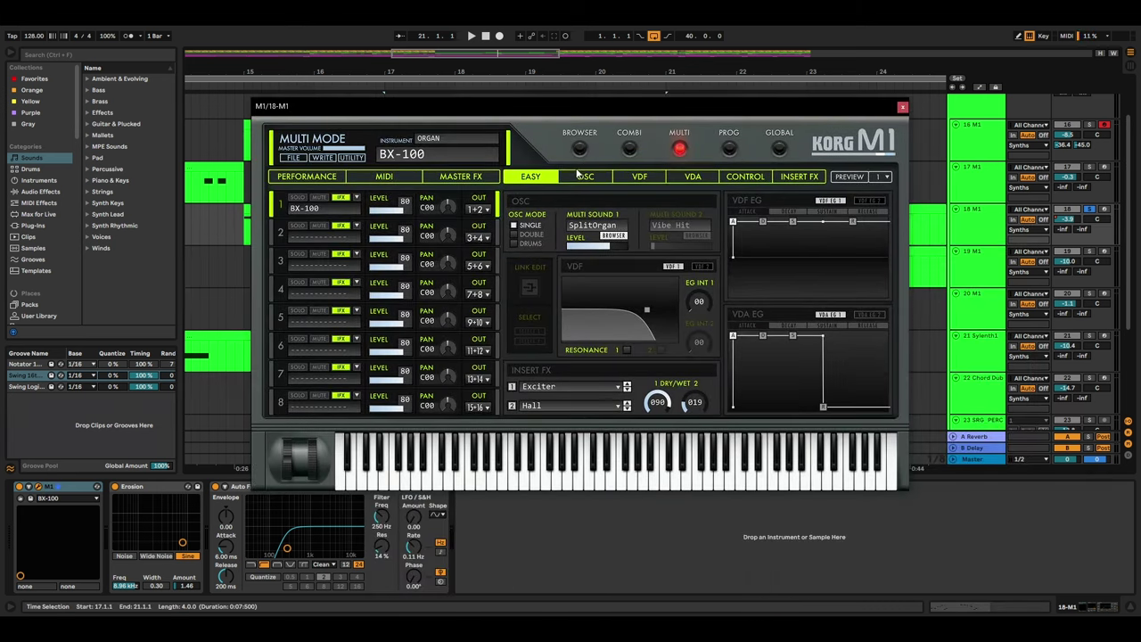
left_click(580, 149)
left_click(655, 482)
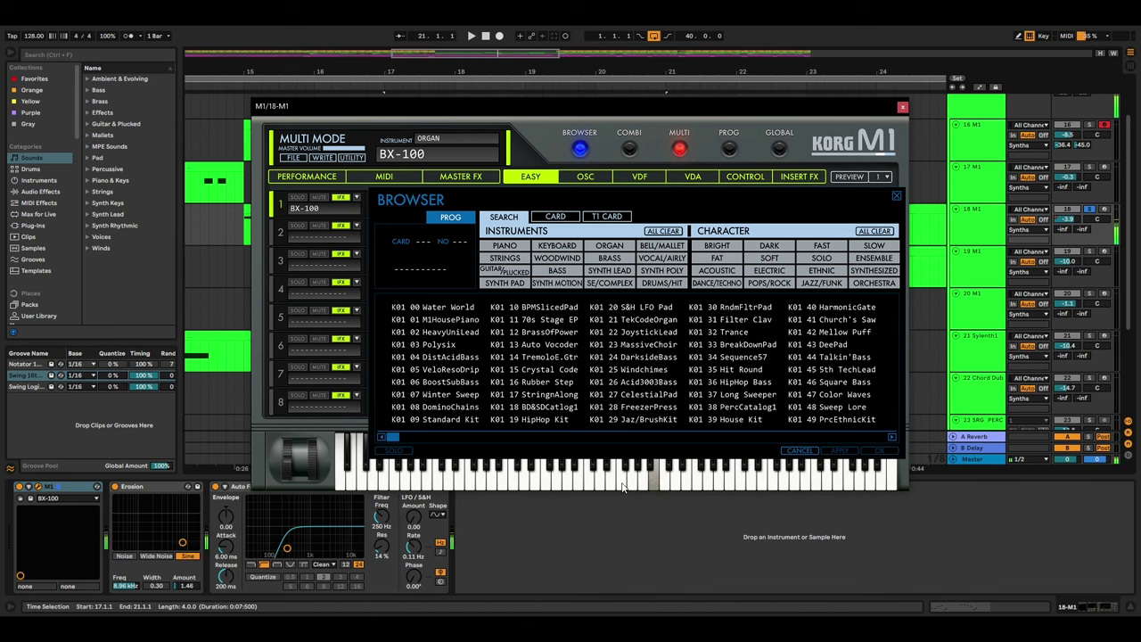
left_click(545, 483)
left_click(501, 483)
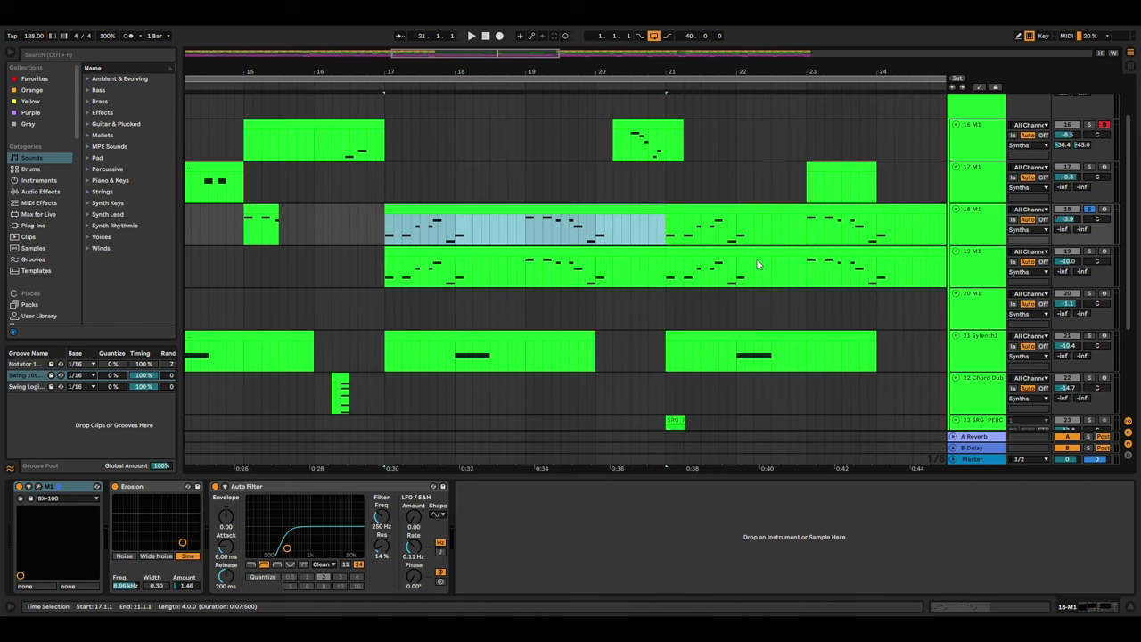
Solo the 19 M1 track on its own and play it from bar 17
left_click(1090, 252)
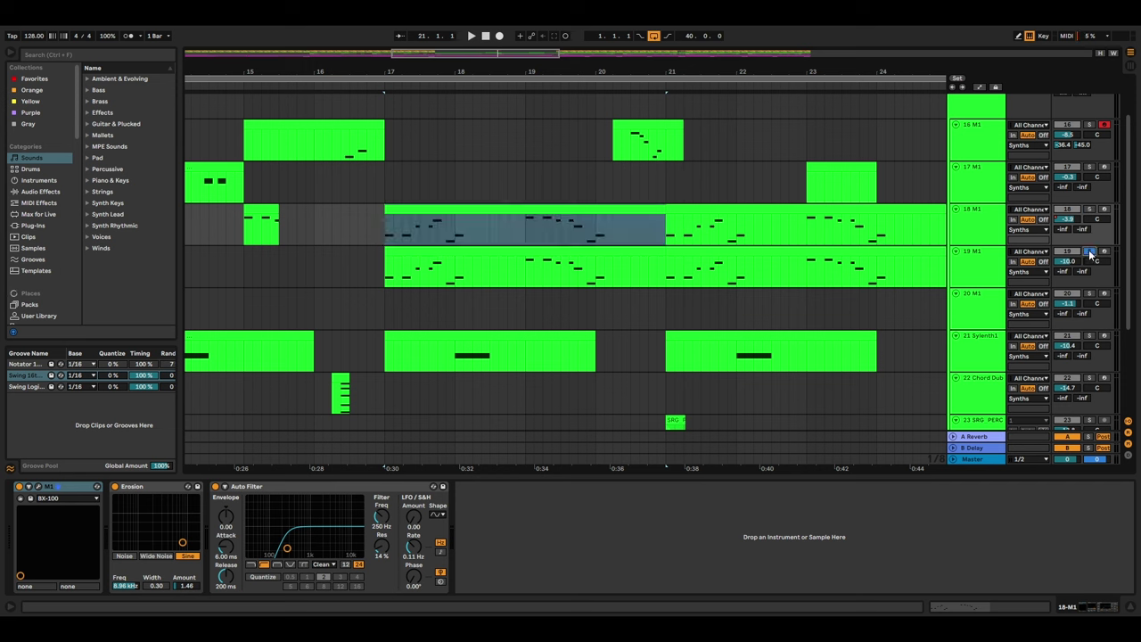
left_click(388, 280)
key("space")
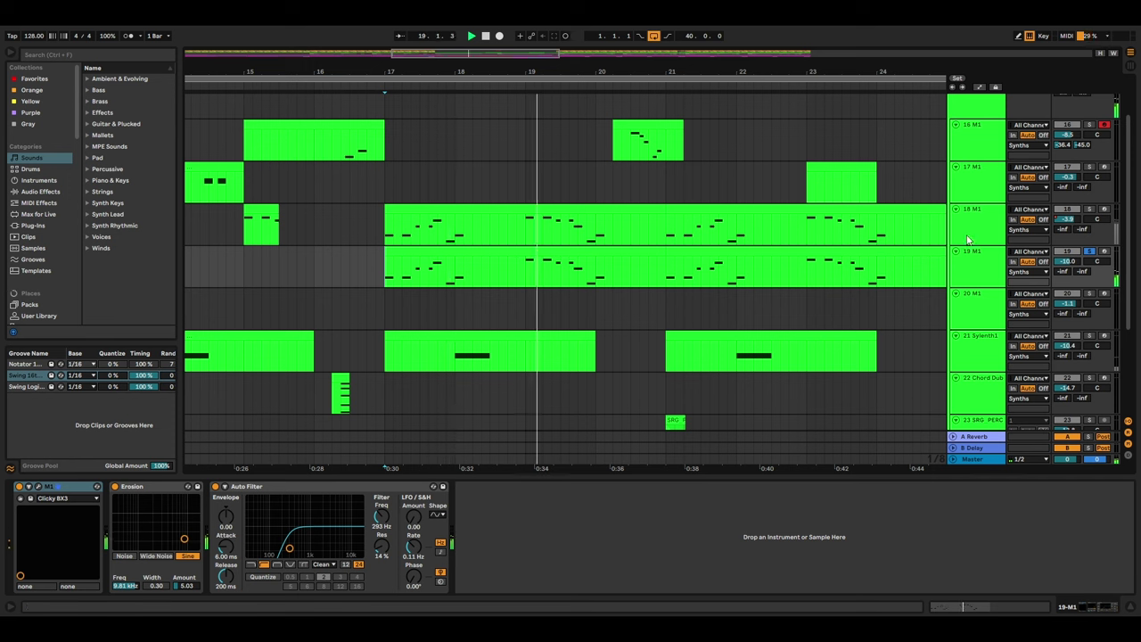
key("space")
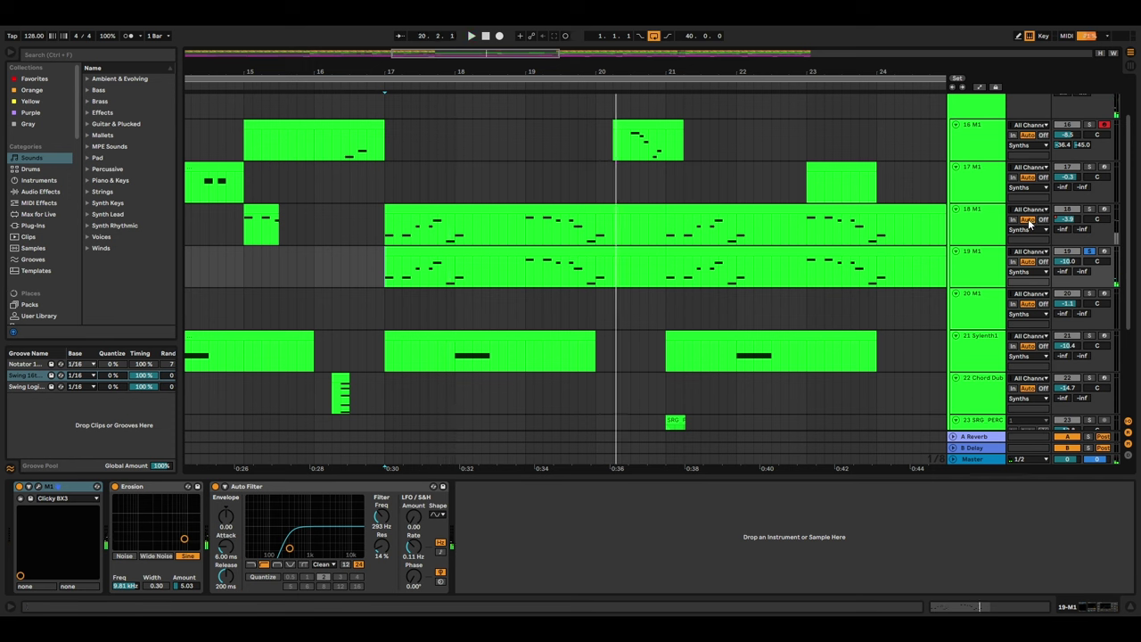
Add the 18 M1 track to the solo and play both organ layers together from bar 17
left_click(1091, 210, "ctrl")
left_click(388, 234)
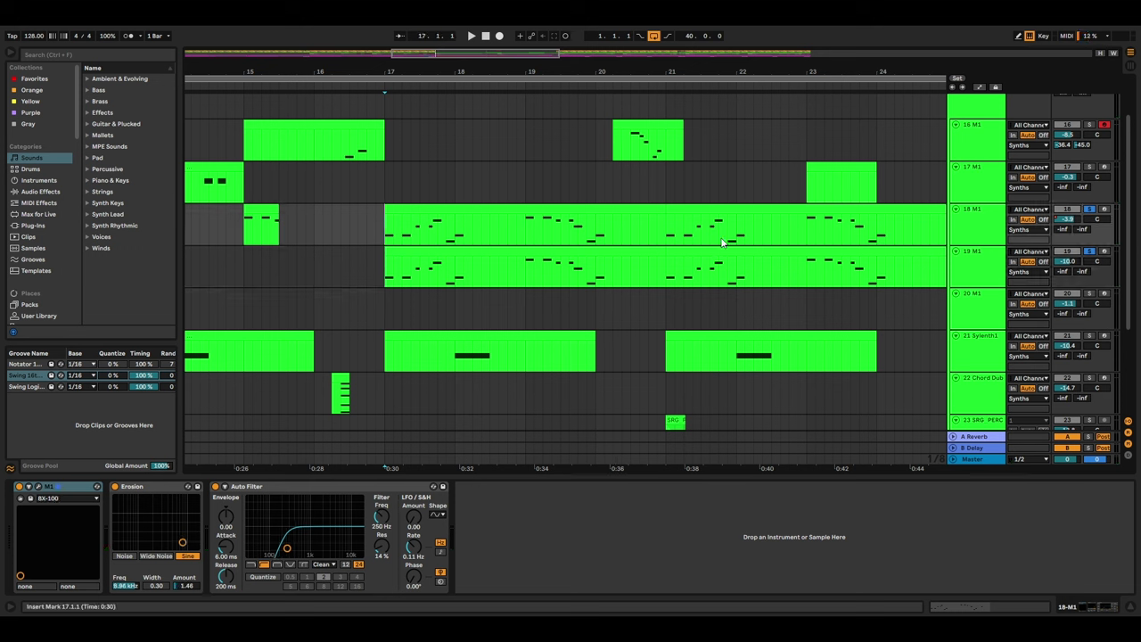
key("space")
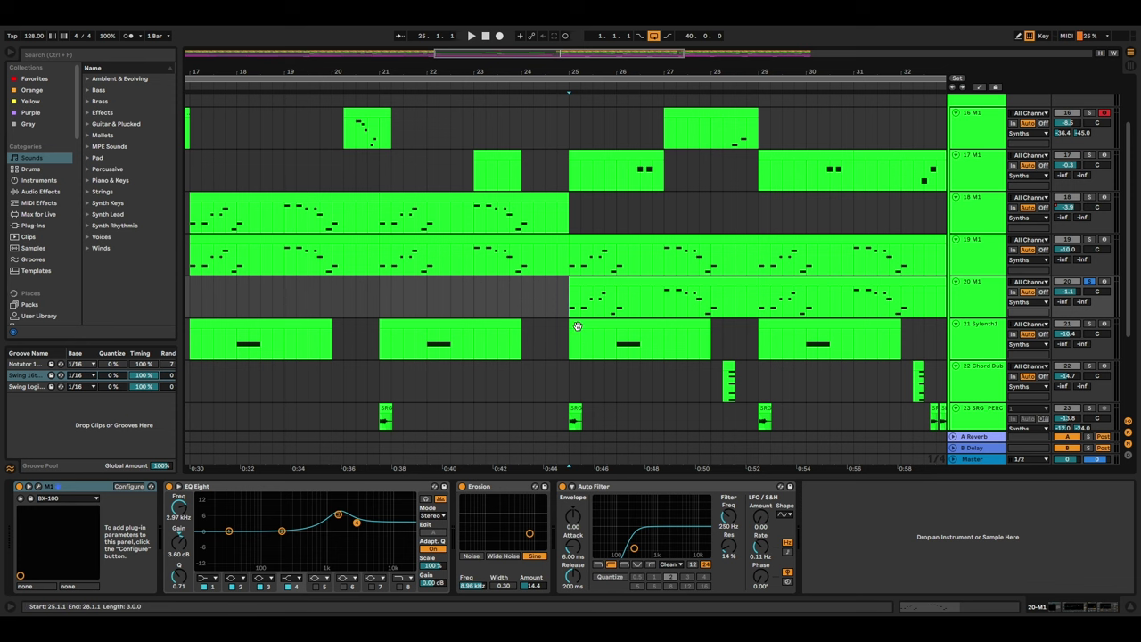
Play the soloed 20 M1 track from bar 25, and audition the Sylenth1 track alone from bar 26
scroll(596, 328, "down", 1)
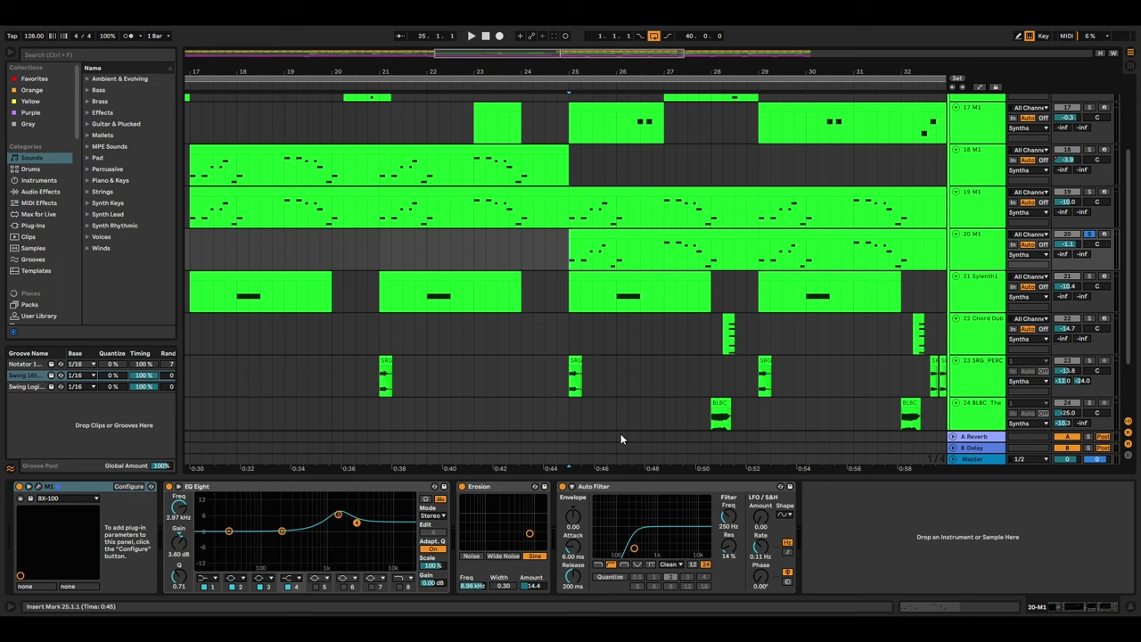
key("space")
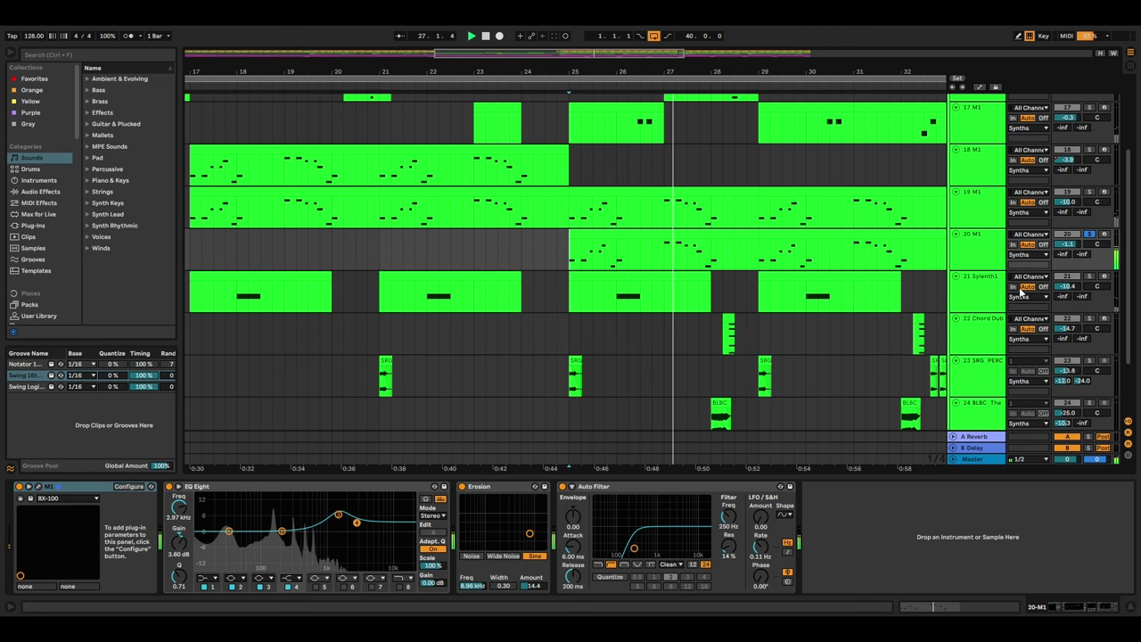
left_click(1089, 277)
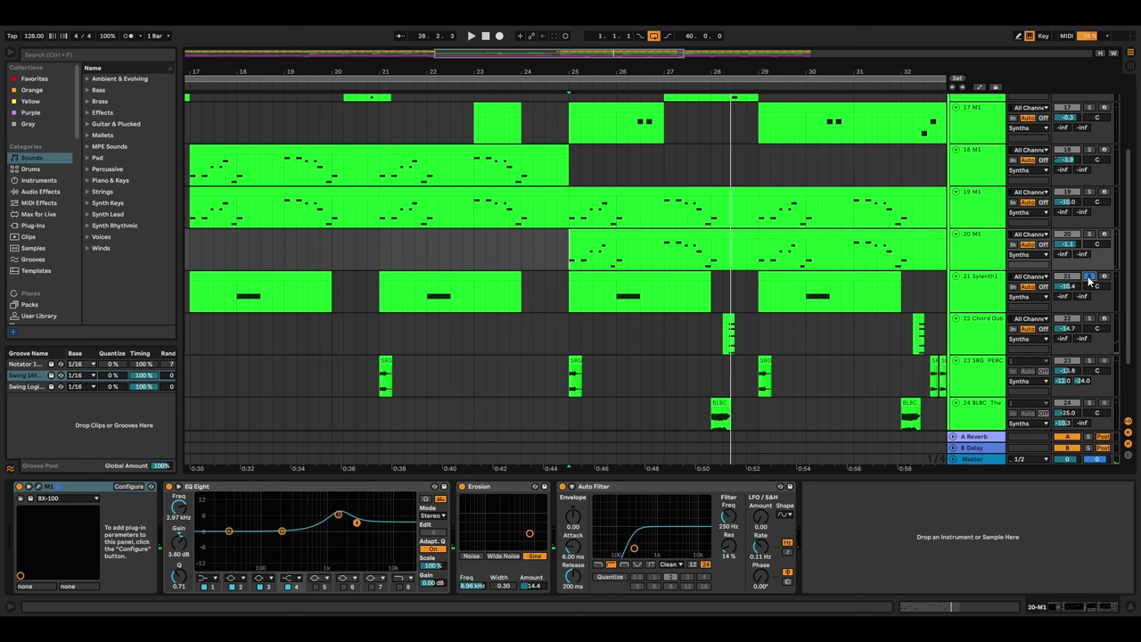
left_click(620, 299)
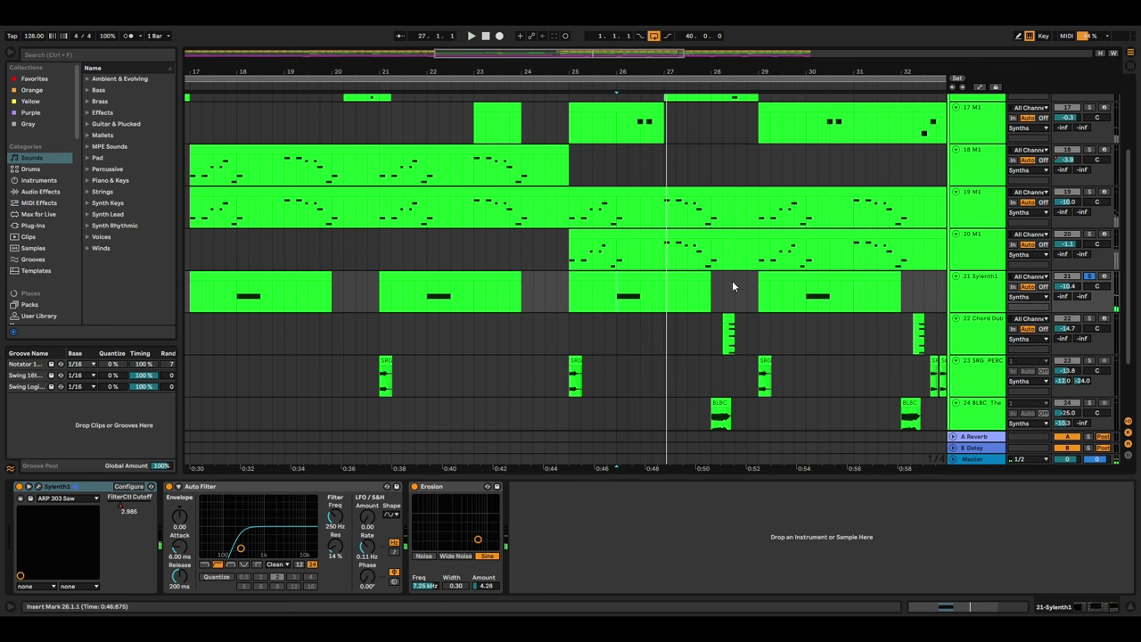
Solo the 19 M1 and 20 M1 tracks alongside Sylenth1 and play the three layers together from bar 25
left_click(1089, 192)
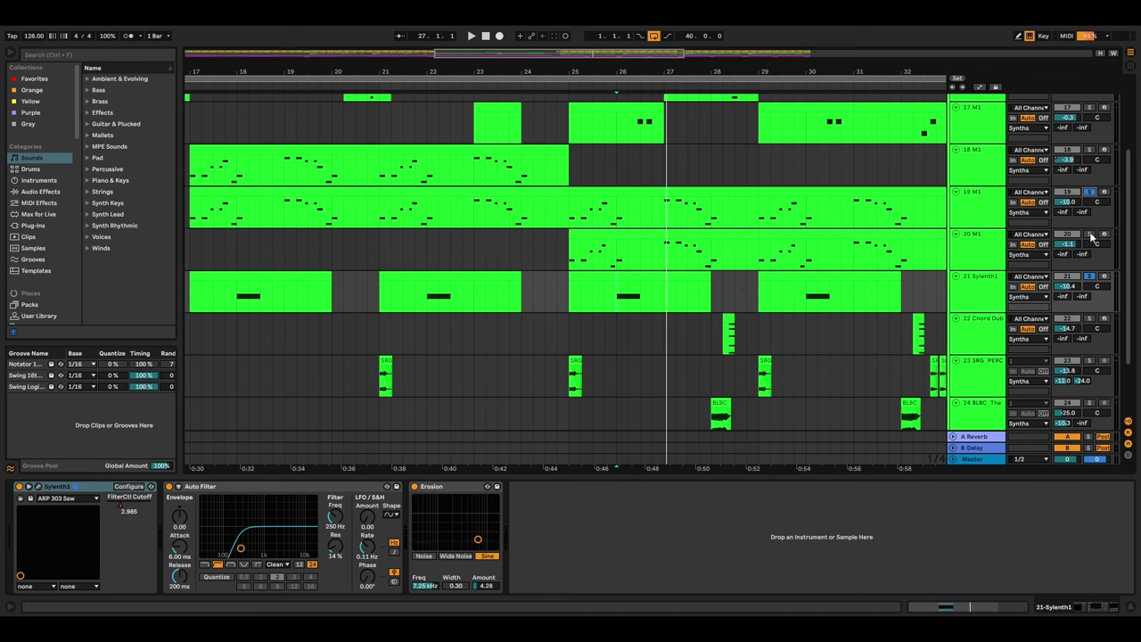
left_click(817, 190)
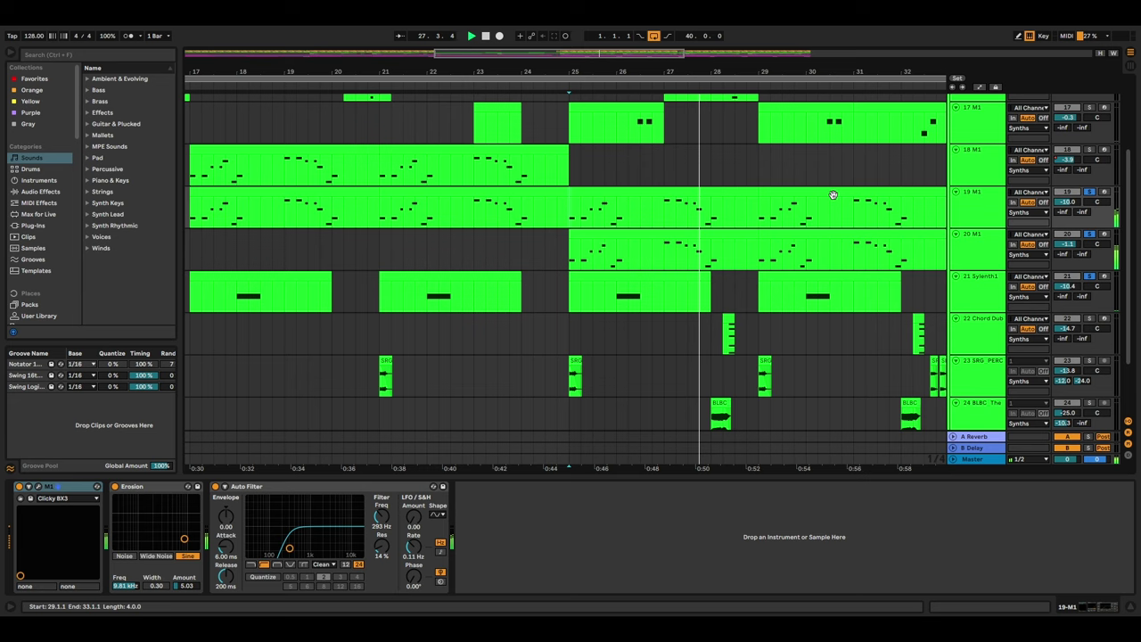
key("space")
Solo the Chord Dub Keys track and play its chord from position 28.2.1
left_click(986, 266)
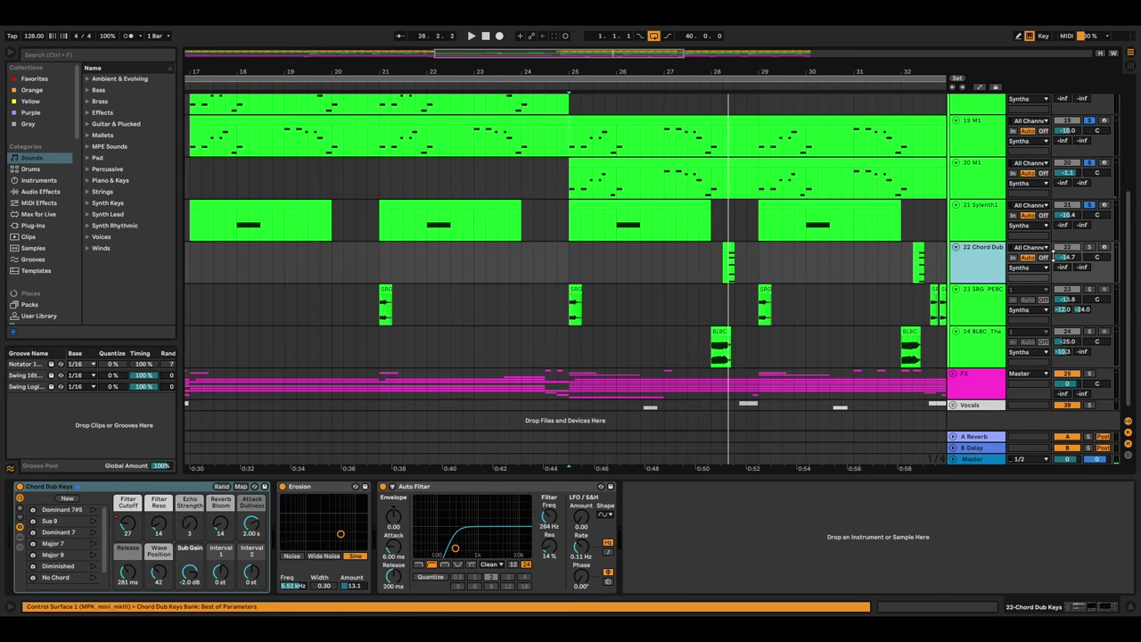
left_click(1090, 248)
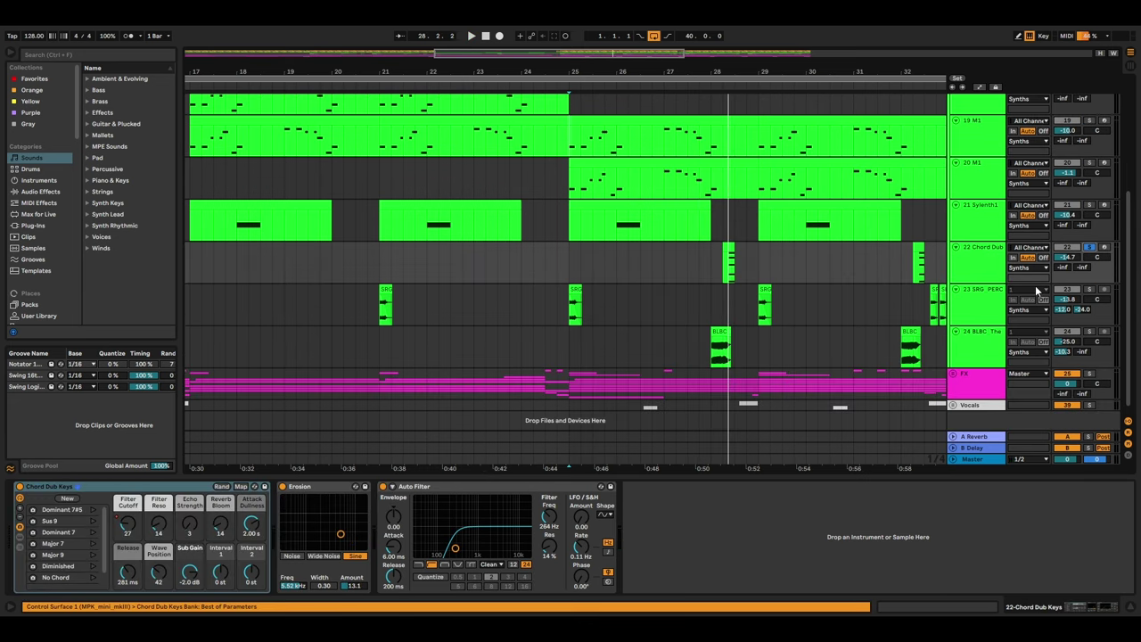
left_click(727, 272)
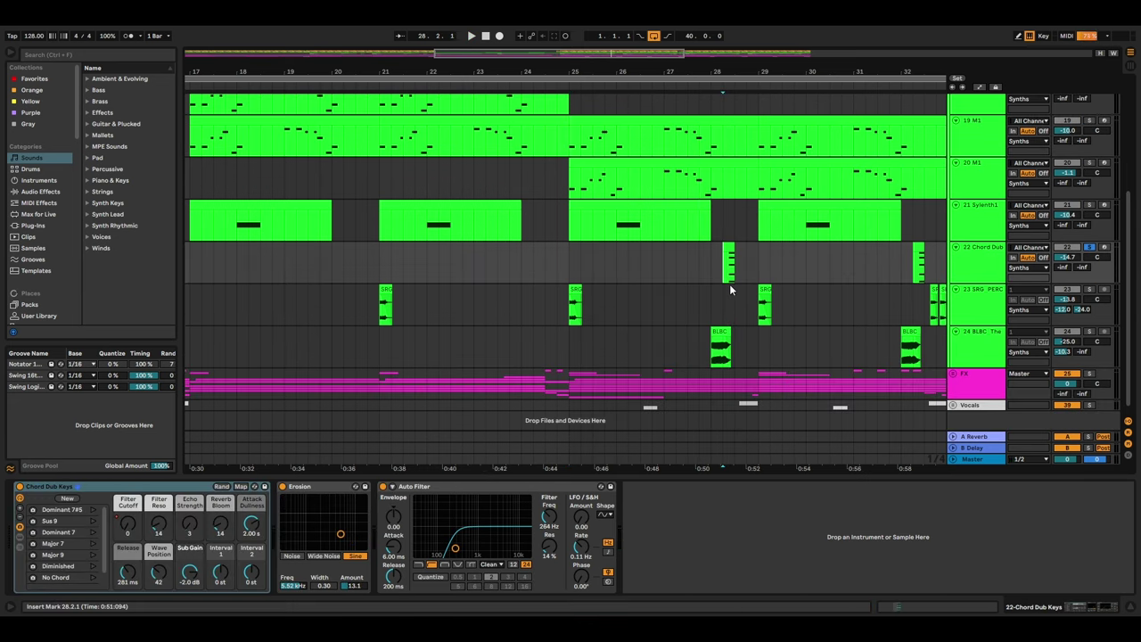
key("space")
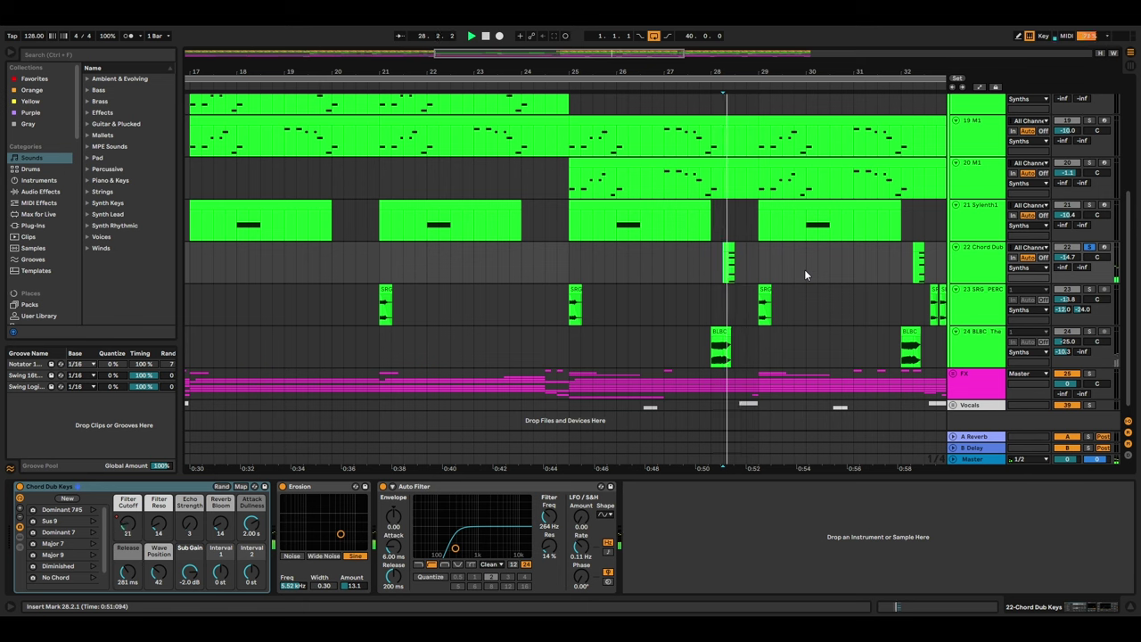
key("space")
Solo the 23 SRG_PERCLOOPS track and play its hits from bar 25 and from position 32.3.1
left_click_drag(649, 55, 676, 44)
left_click(1090, 289)
left_click(582, 313)
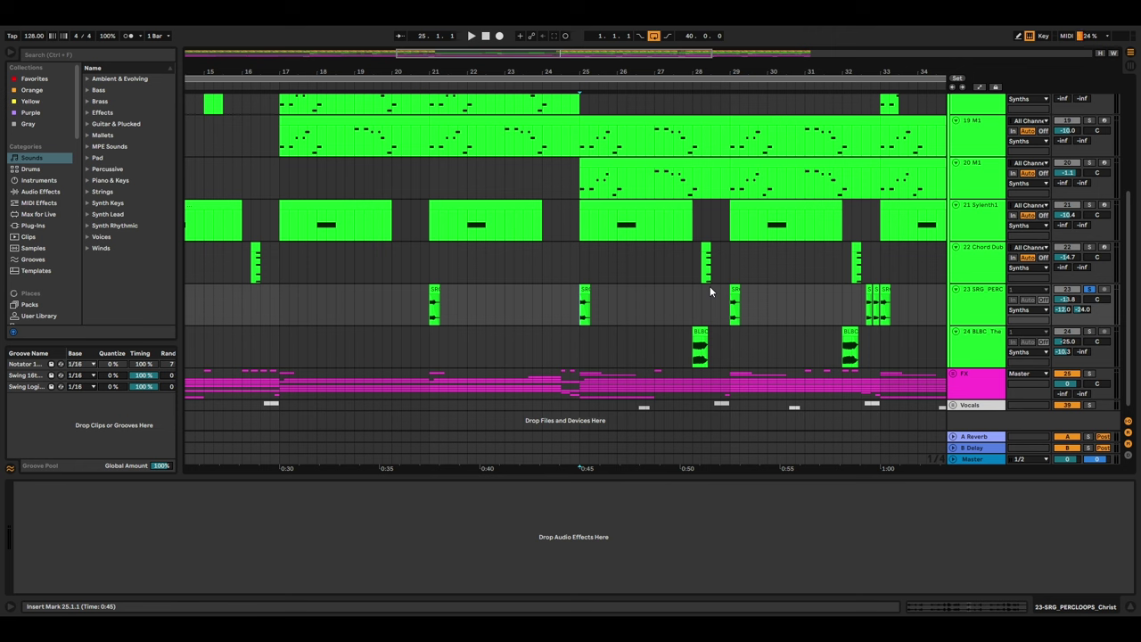
key("space")
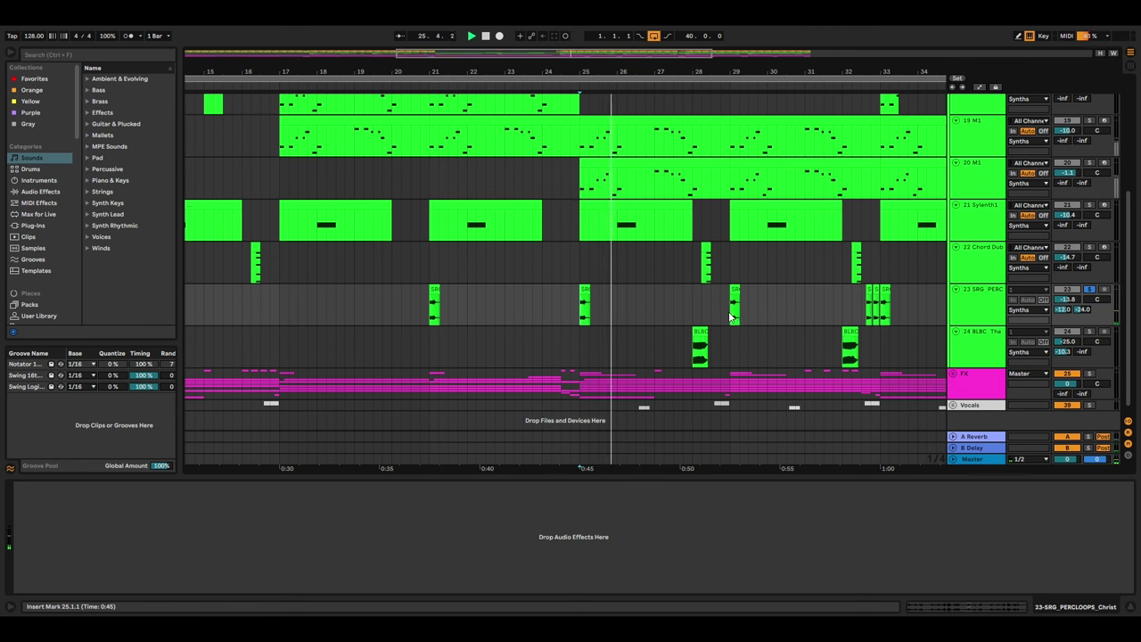
left_click(865, 311)
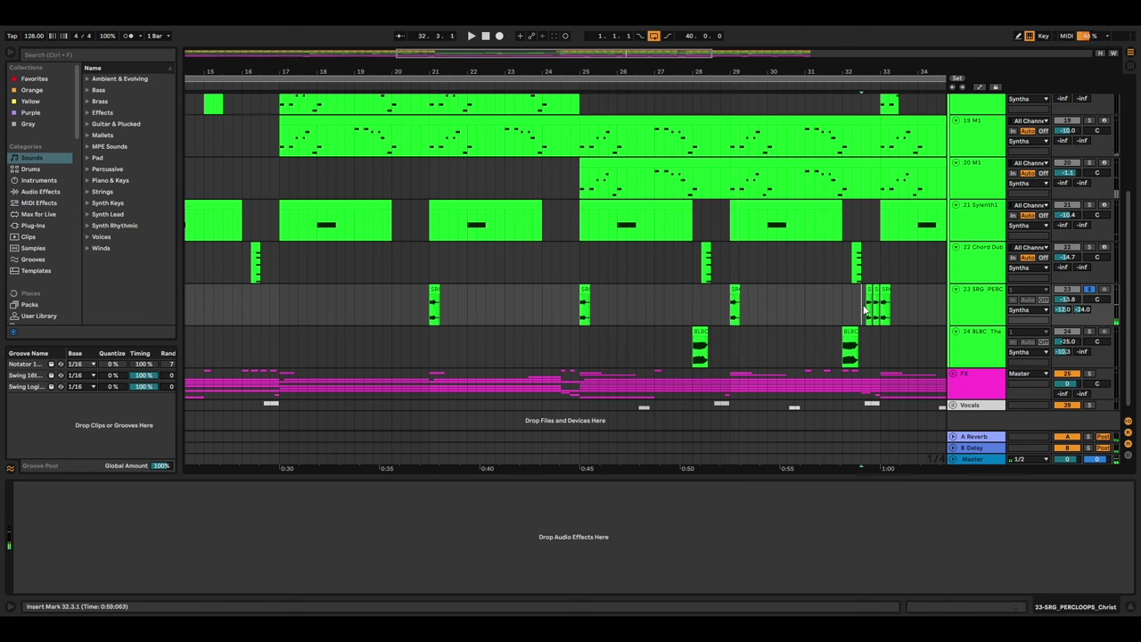
key("space")
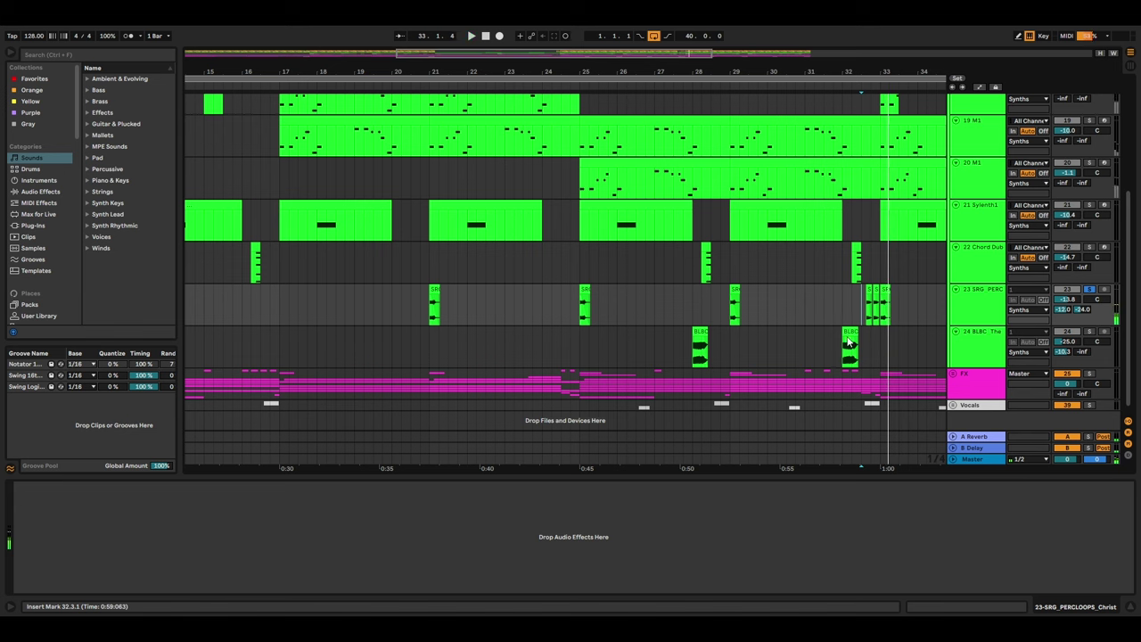
Solo the 24 BLBC_ThemeLead track and play its clip from bar 28
scroll(1085, 324, "down", 1)
left_click(1089, 324)
left_click(689, 353)
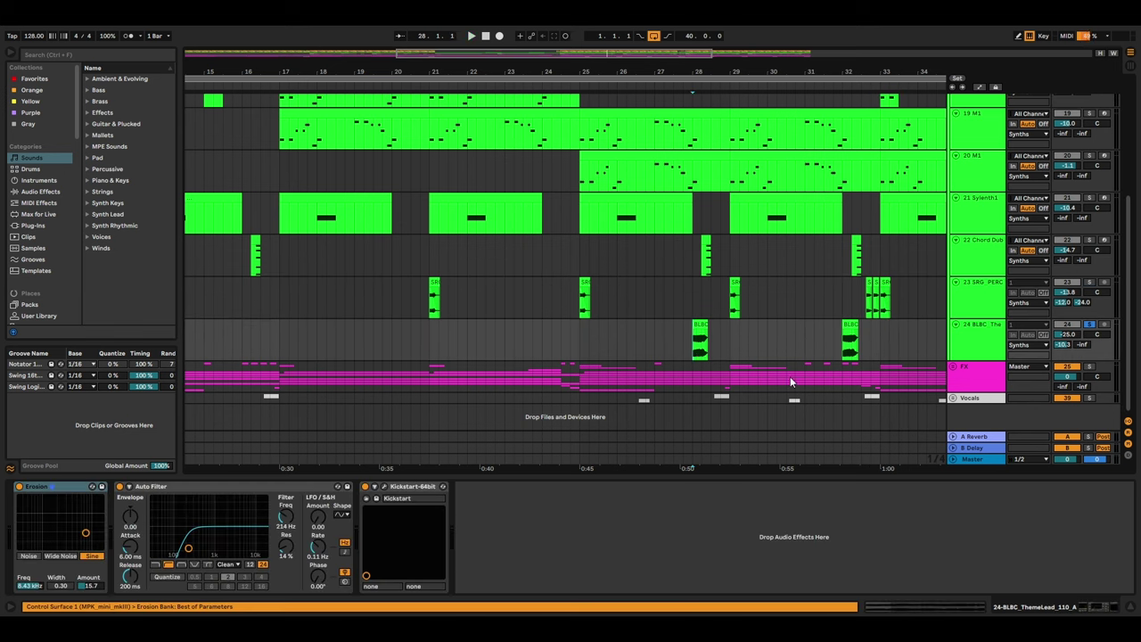
key("space")
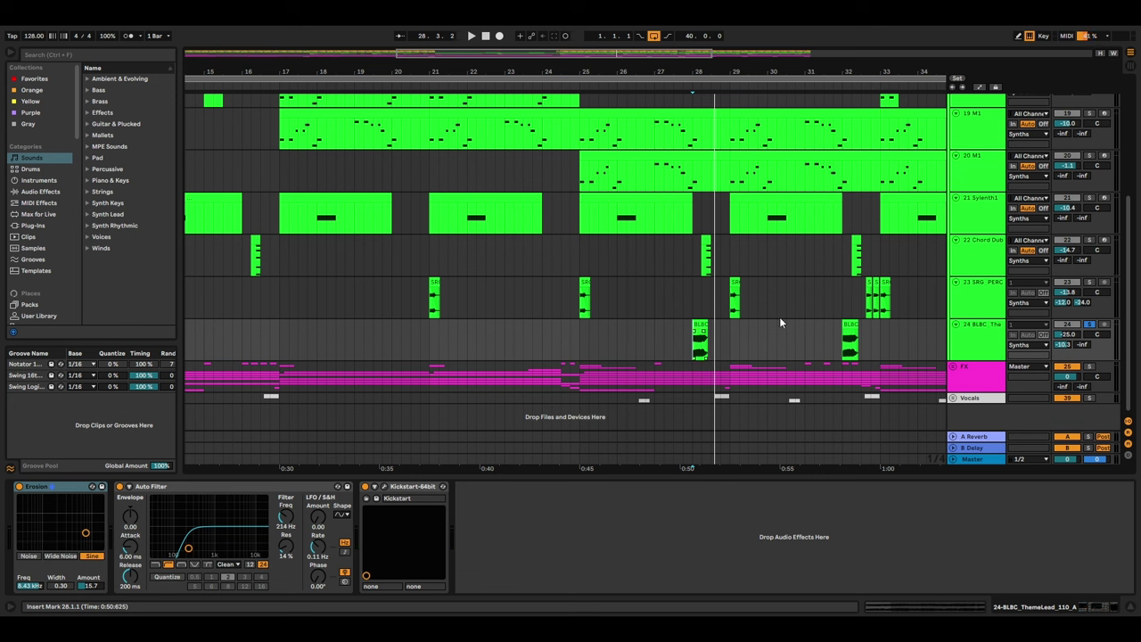
Audition the theme lead from bar 28 with Erosion, Auto Filter and Kickstart bypassed, and re-enable all three devices
left_click(108, 507)
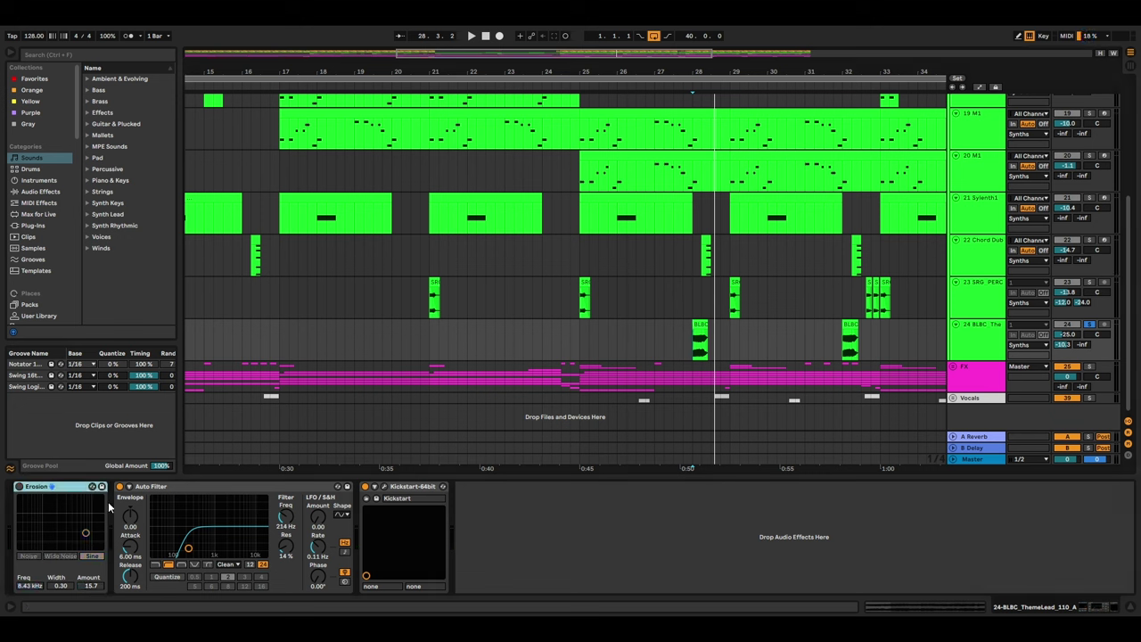
left_click(120, 487)
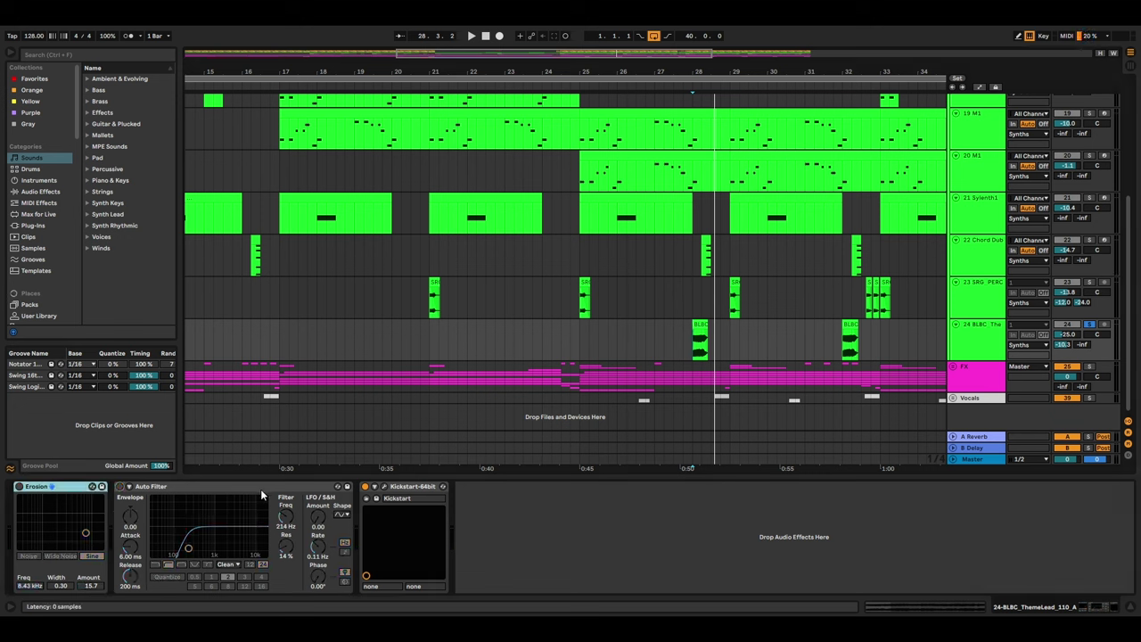
left_click(364, 488)
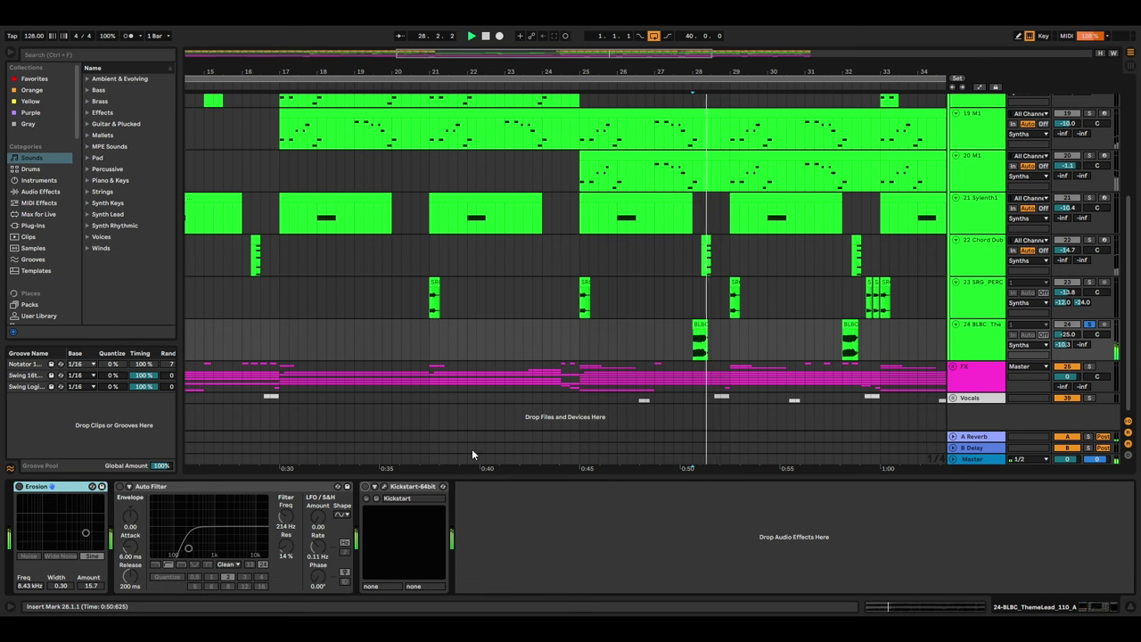
left_click(364, 487)
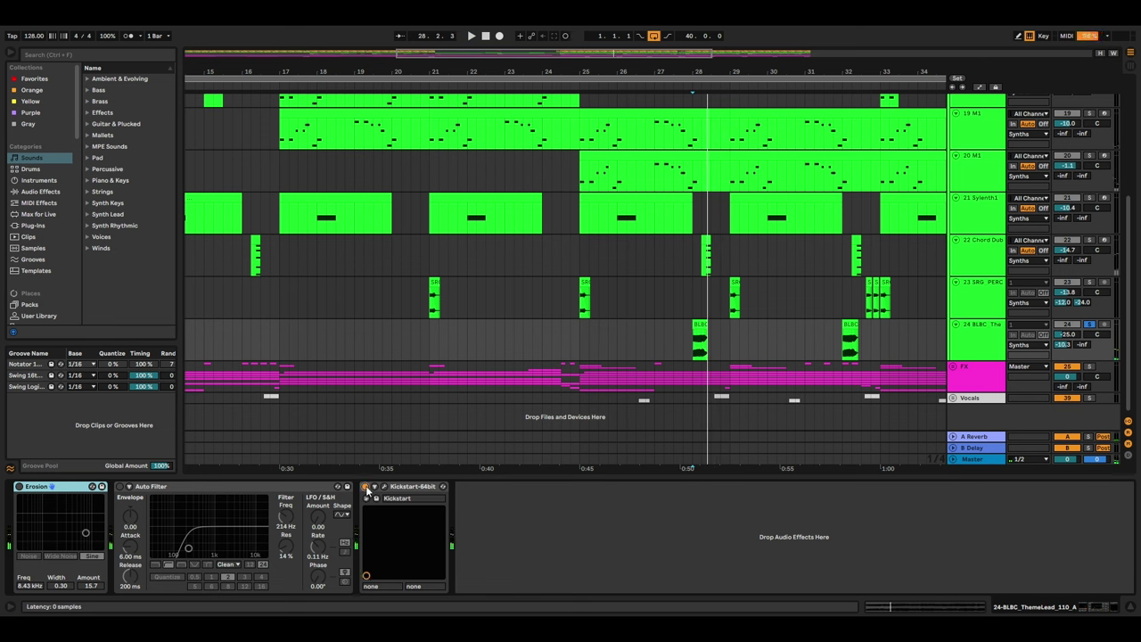
left_click(120, 487)
left_click(19, 487)
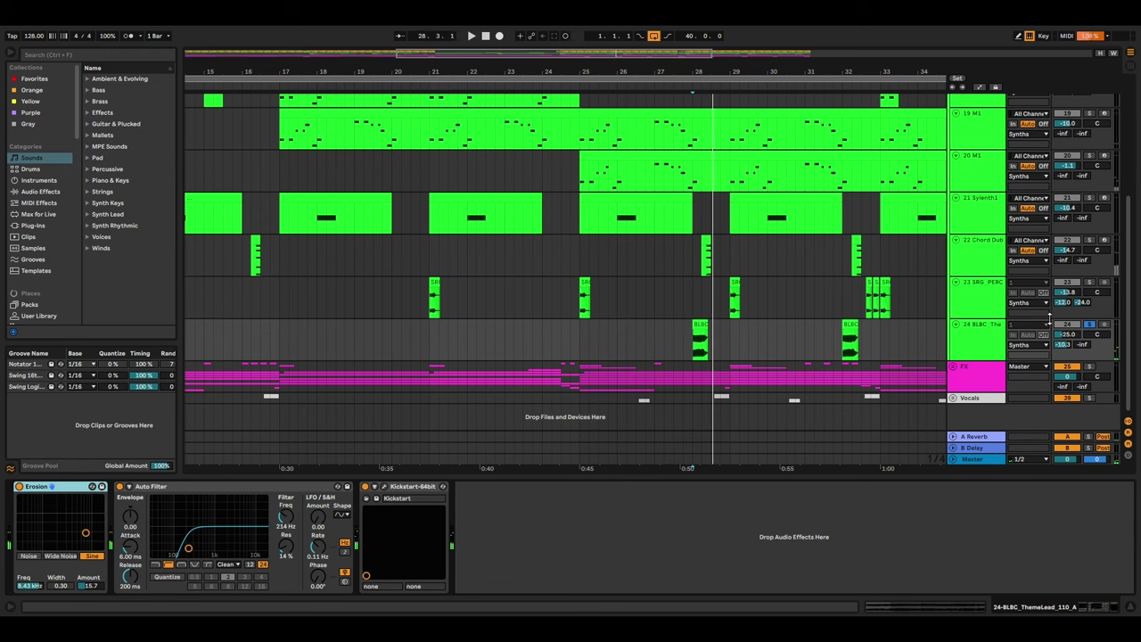
Solo the whole Synths group and play all its layers together from bar 25
scroll(1053, 328, "up", 5)
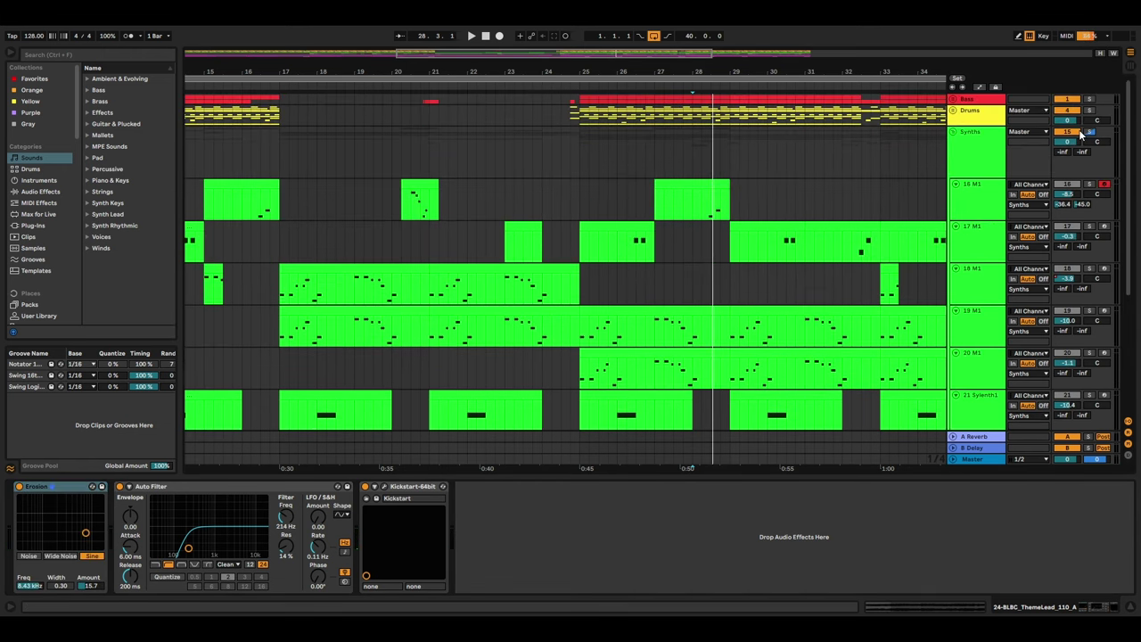
left_click(1089, 131)
left_click(578, 152)
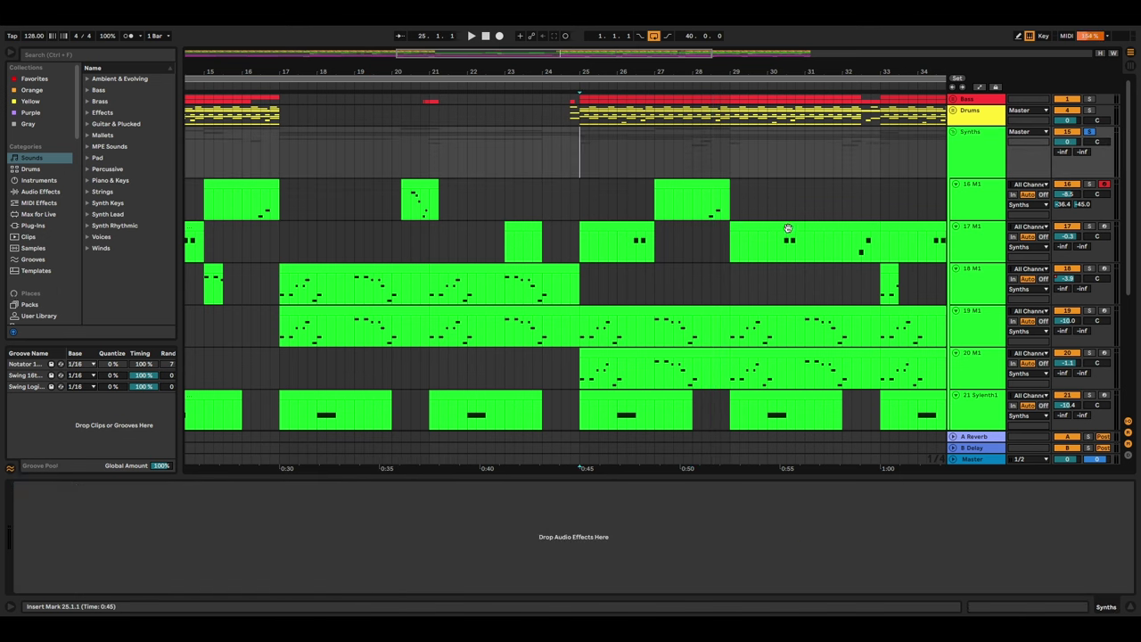
key("space")
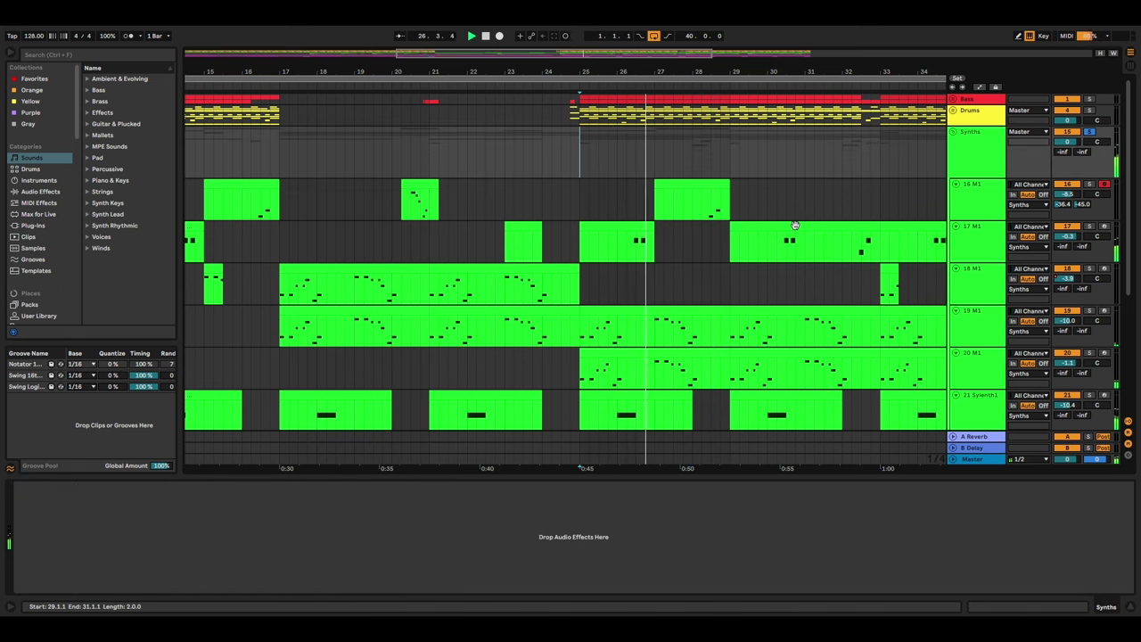
scroll(904, 340, "down", 5)
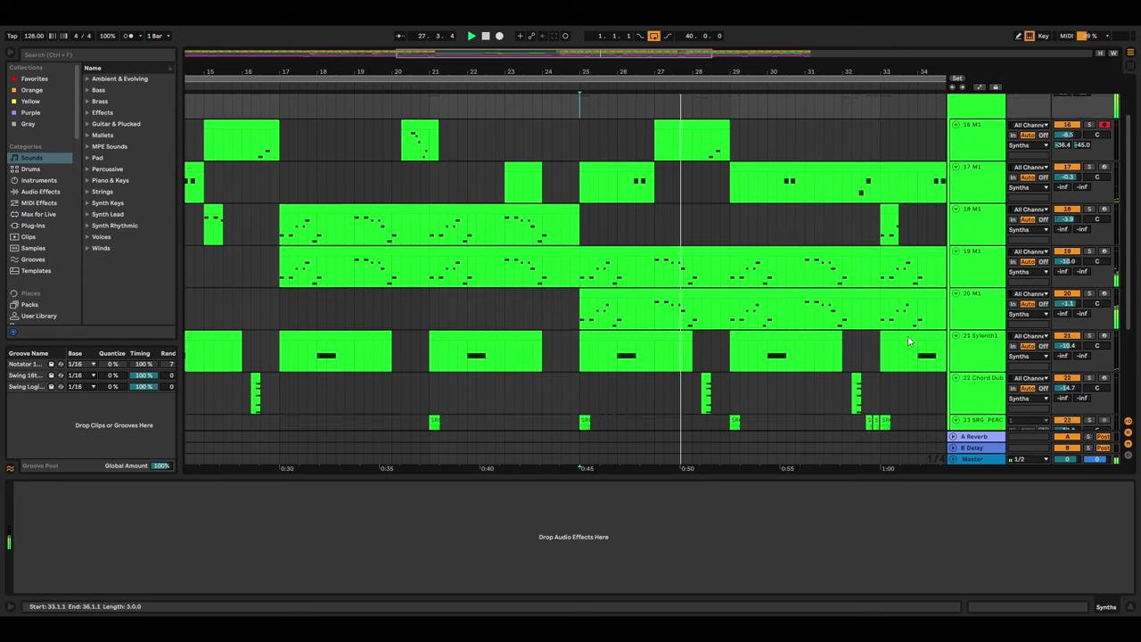
Solo the 26 Crash 909 track in the FX group and play it from position 24.2.1
scroll(904, 340, "down", 15)
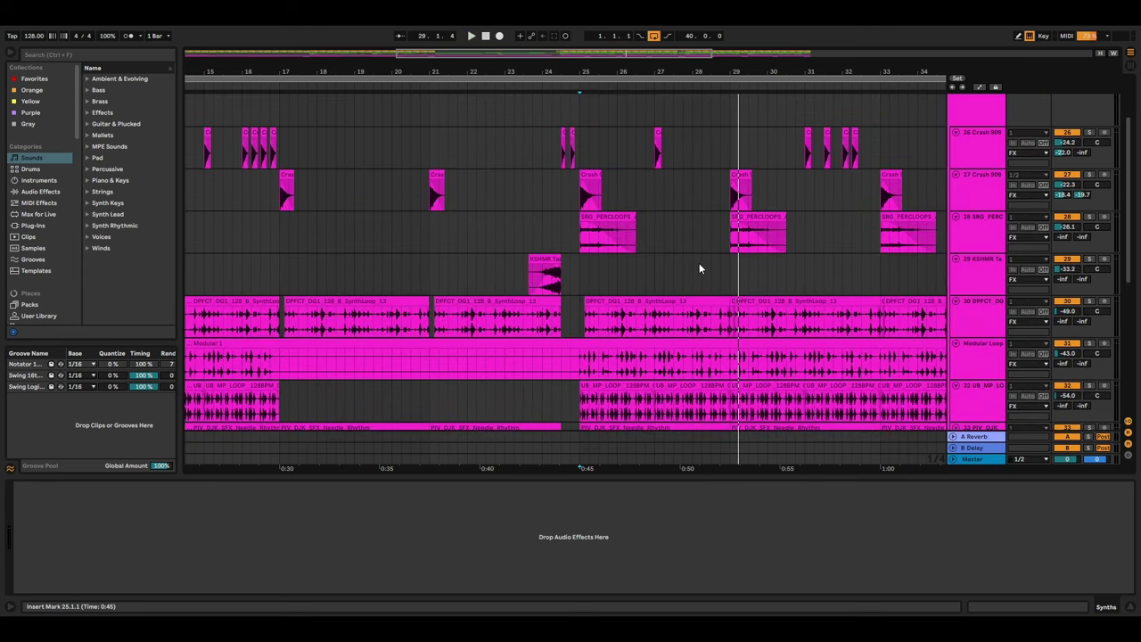
scroll(699, 263, "up", 2)
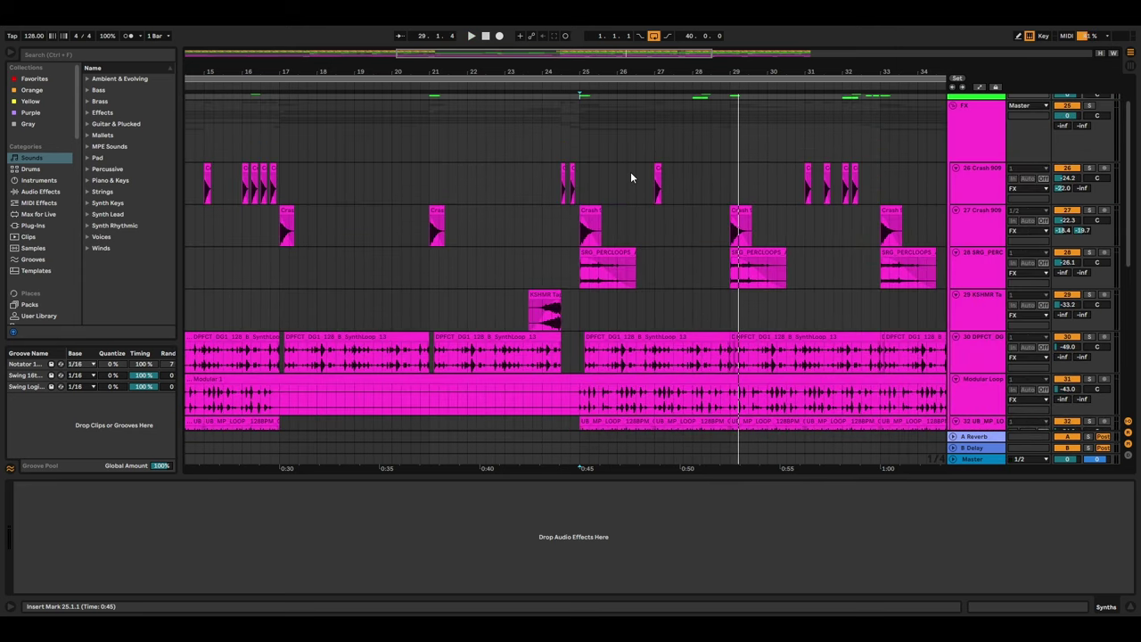
left_click(553, 184)
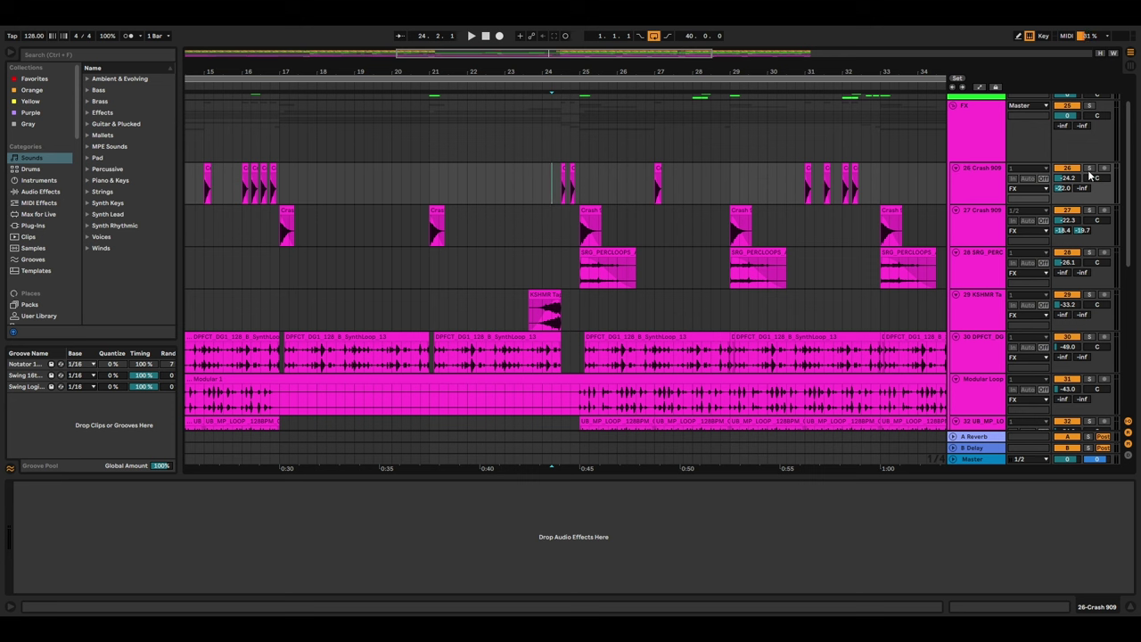
key("s")
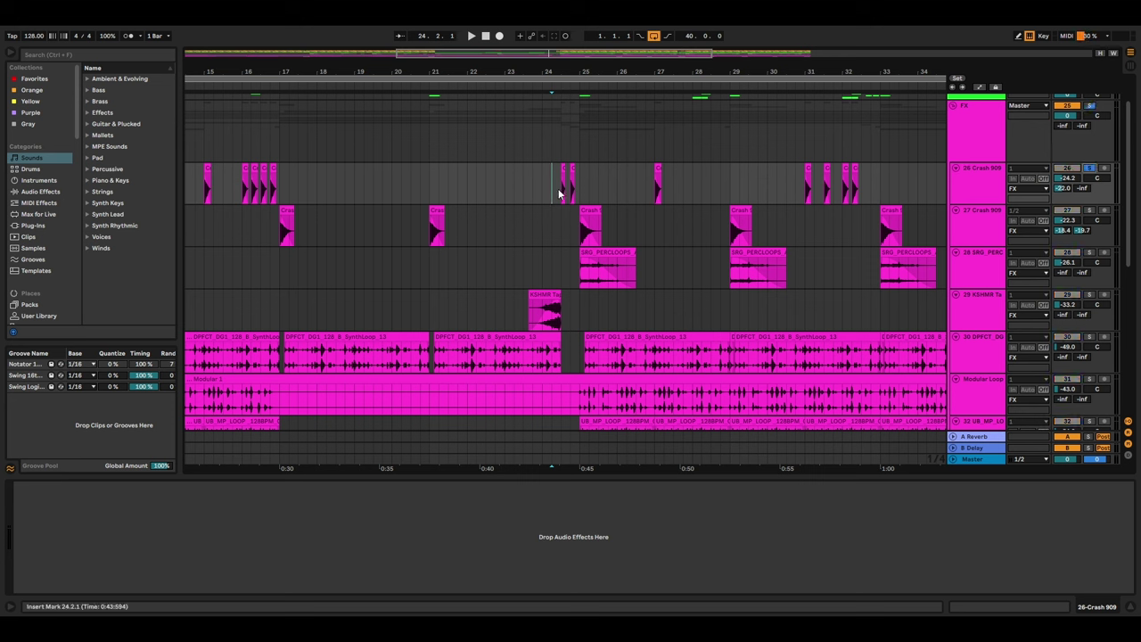
key("space")
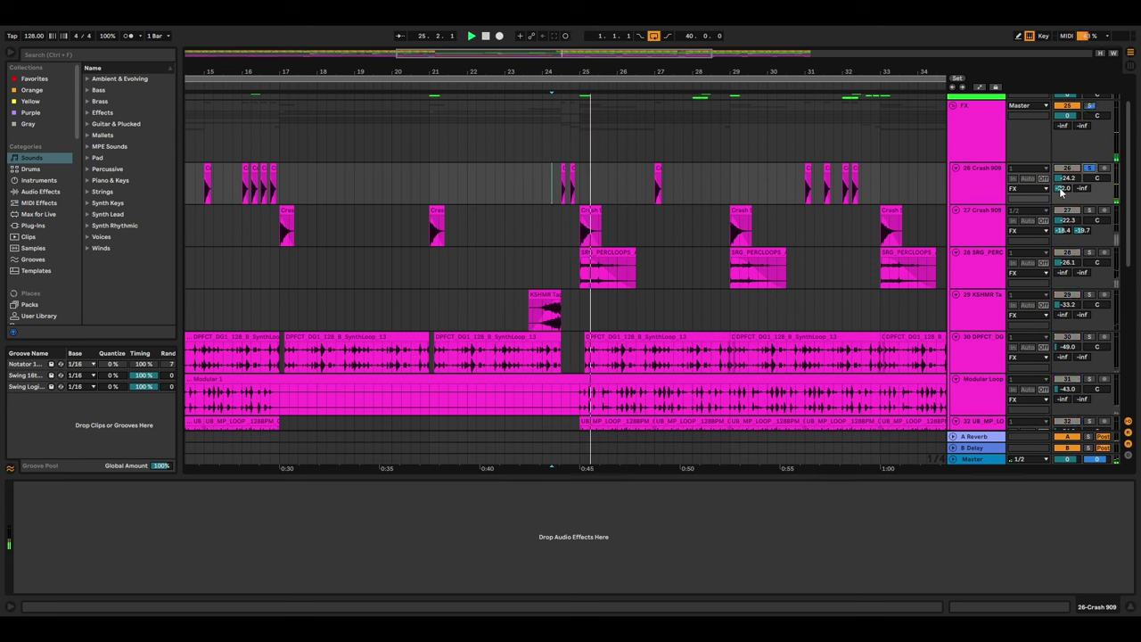
key("space")
Add the 27 Crash 909 track to the solo and play it from bar 25
left_click(1089, 210, "ctrl")
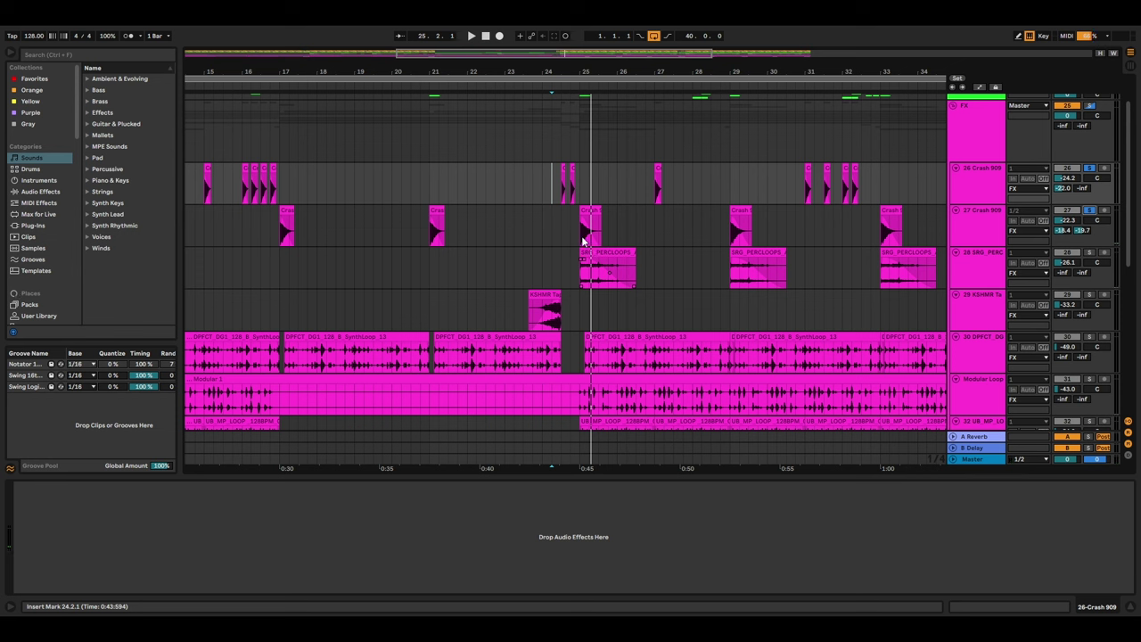
left_click(582, 233)
key("space")
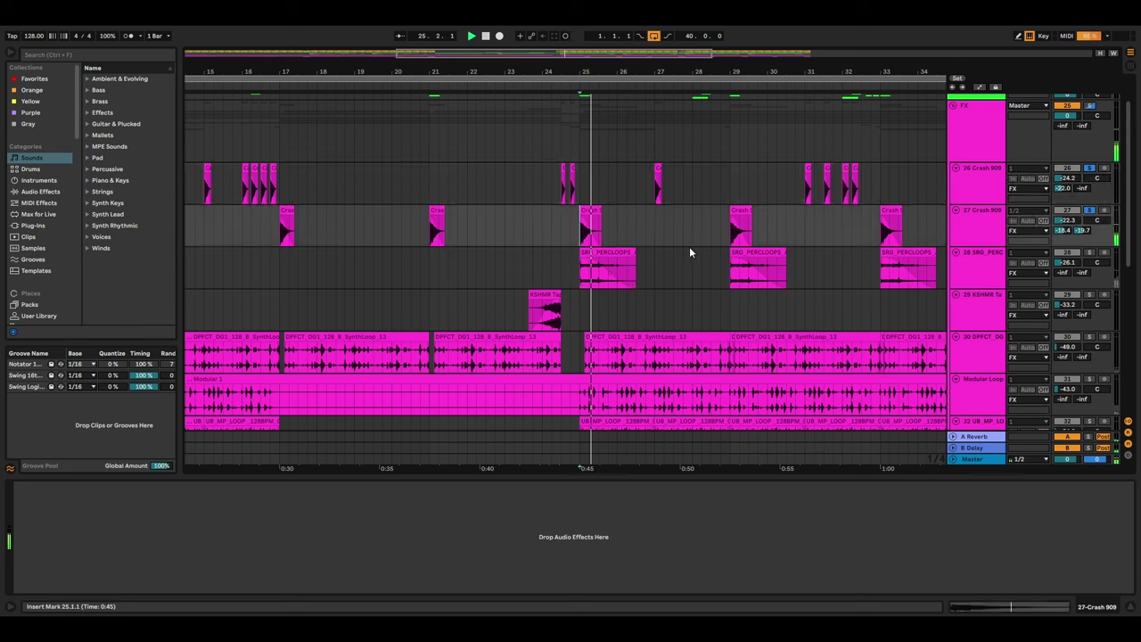
Audition the 28 SRG_PERCLOOPS track in solo, and play it together with the 27 Crash 909 track from bar 25
left_click(1026, 255)
key("space")
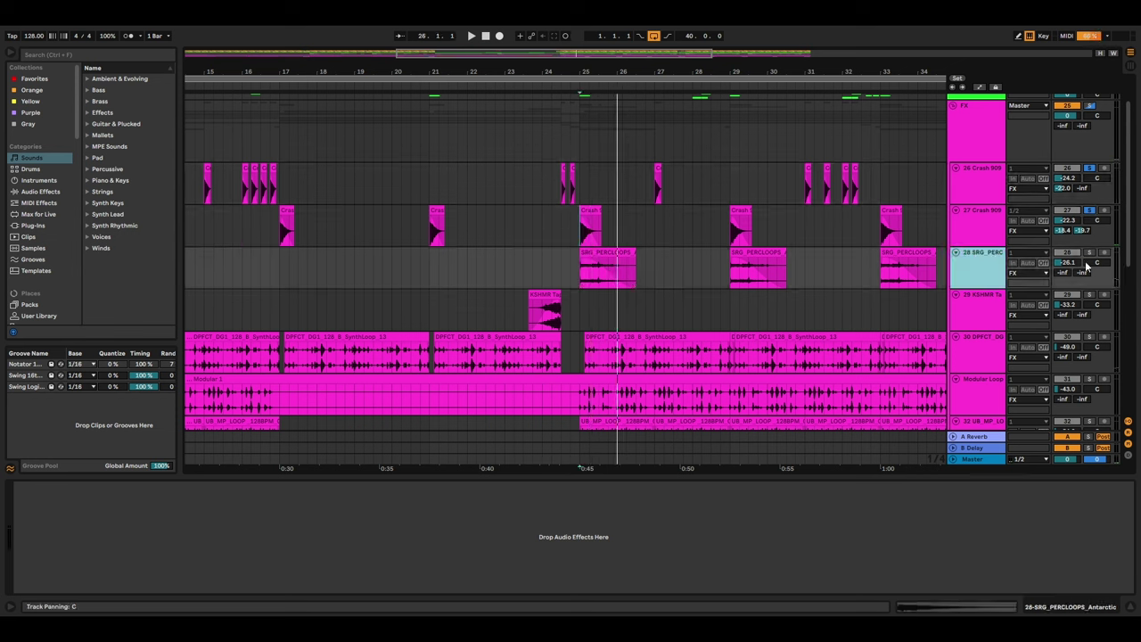
left_click(1089, 253, "ctrl")
key("space")
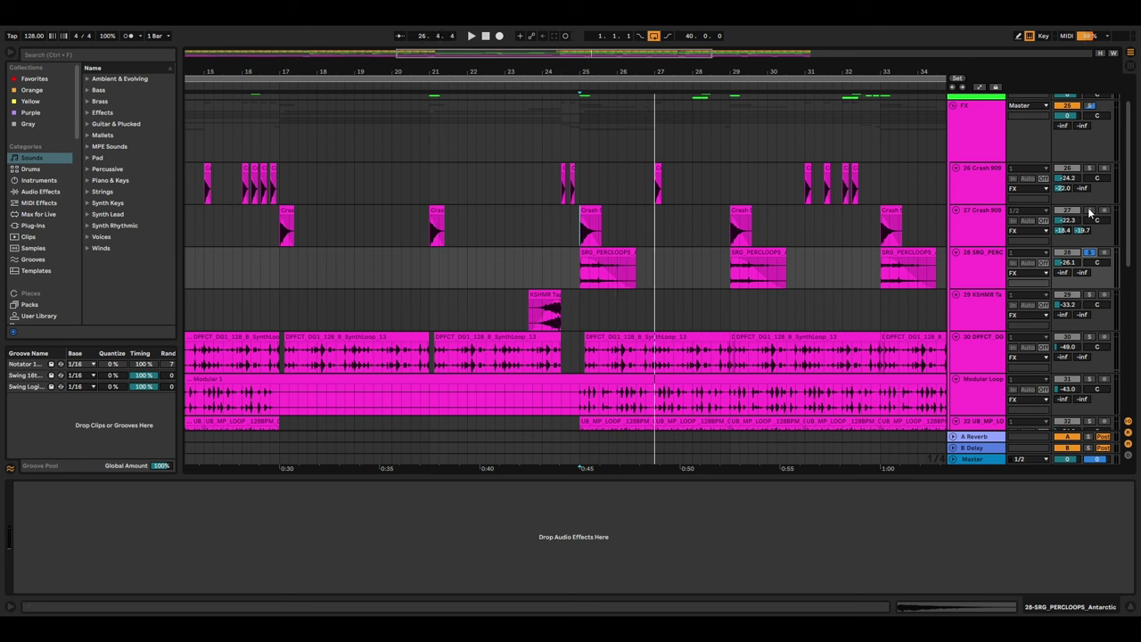
left_click(584, 219)
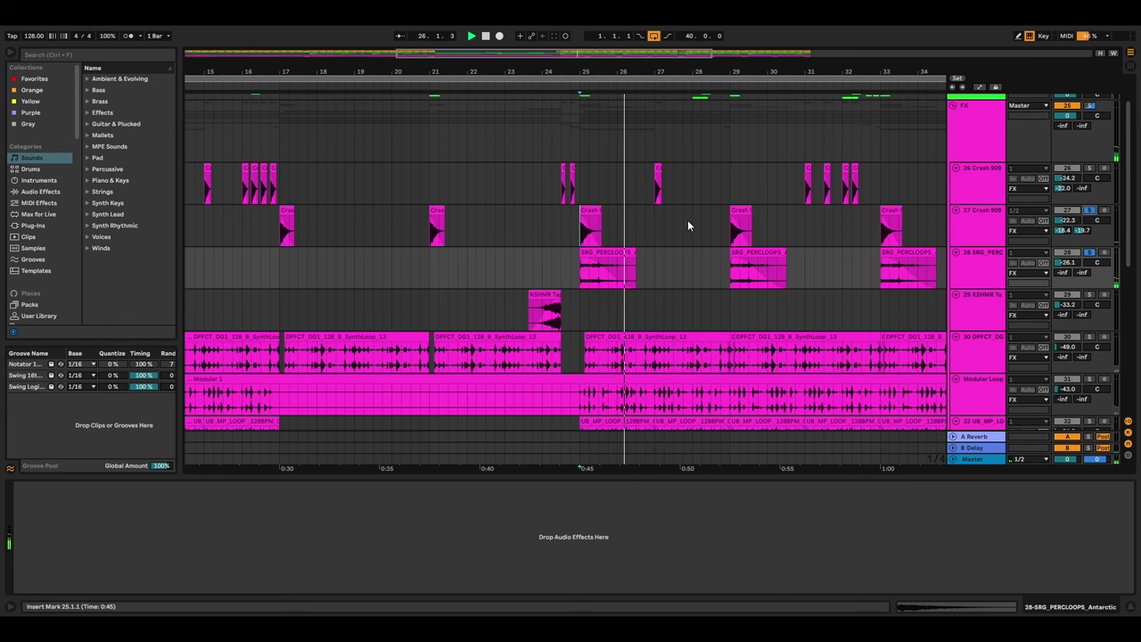
Solo the 29 KSHMR Tape Stop track and play its clip from just before bar 24
scroll(1075, 299, "down", 1)
scroll(1079, 285, "down", 1)
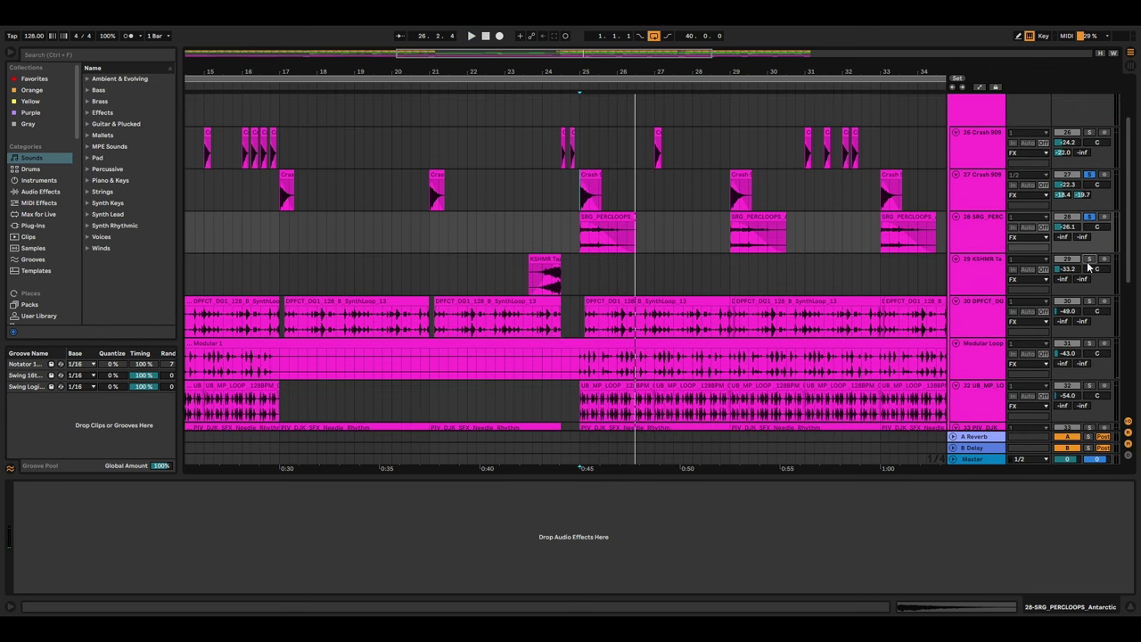
left_click(530, 278)
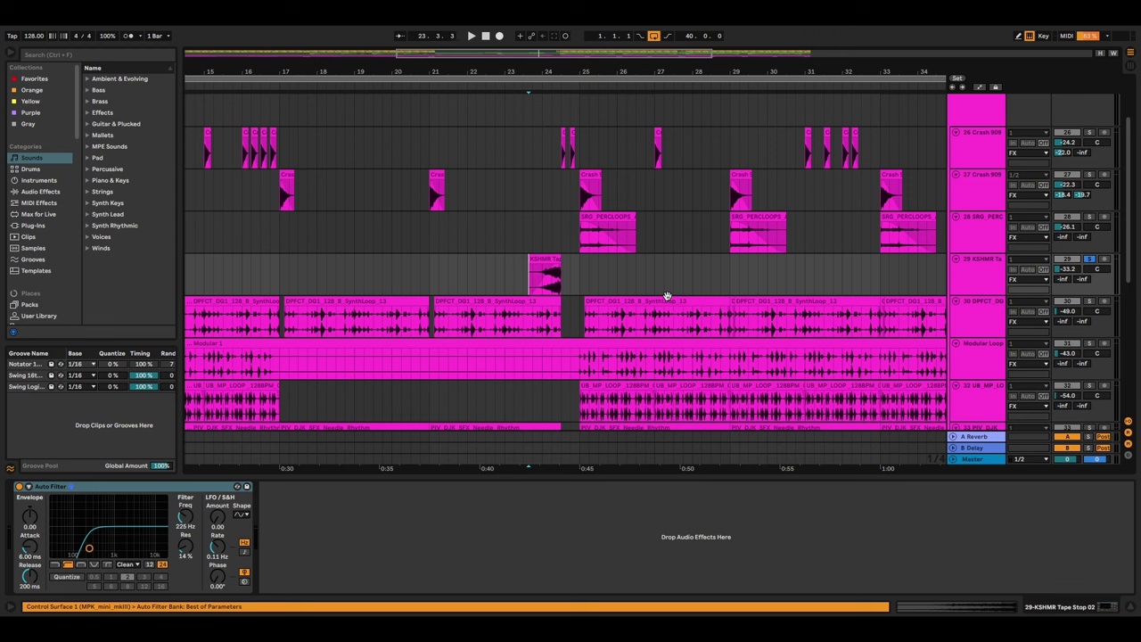
key("space")
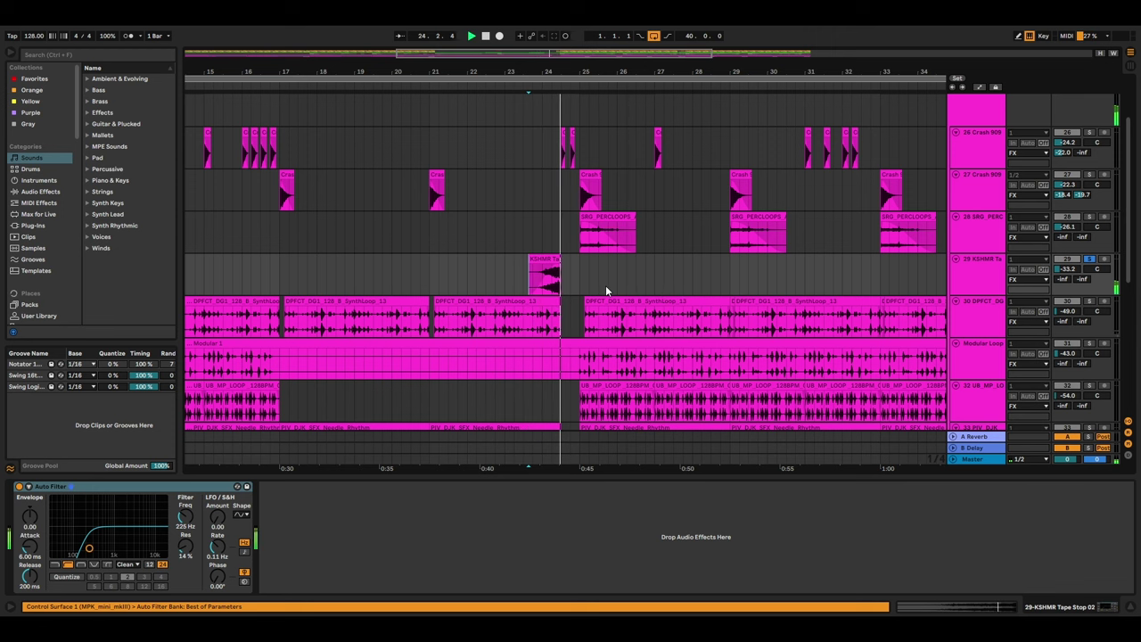
key("space")
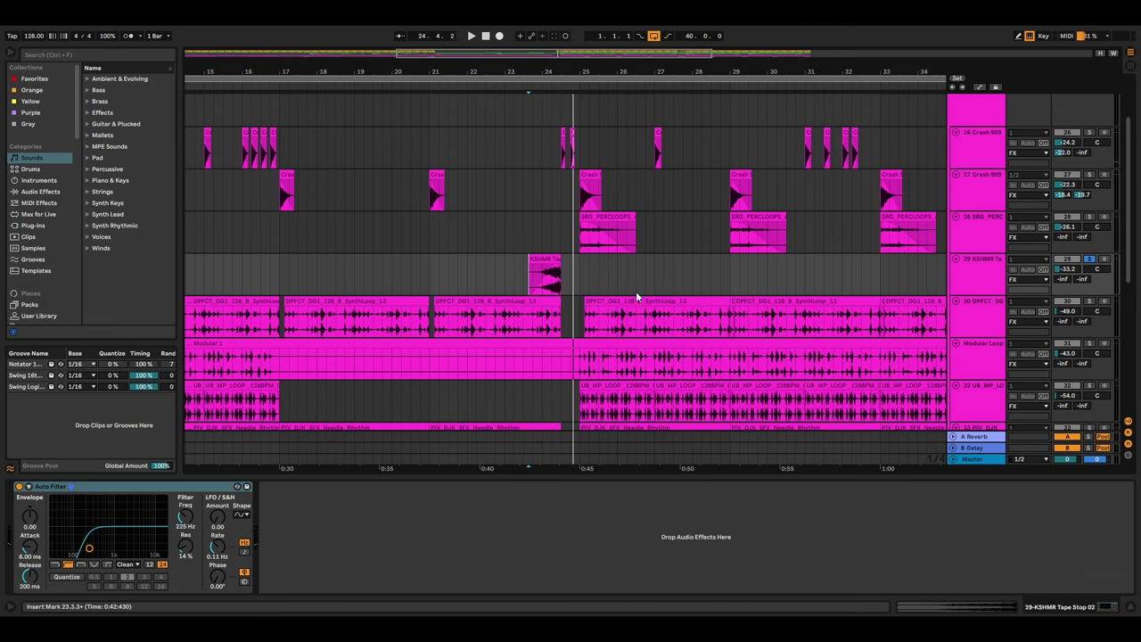
Solo the 30 DPFCT SynthLoop track and play it from bar 25
scroll(884, 253, "down", 3)
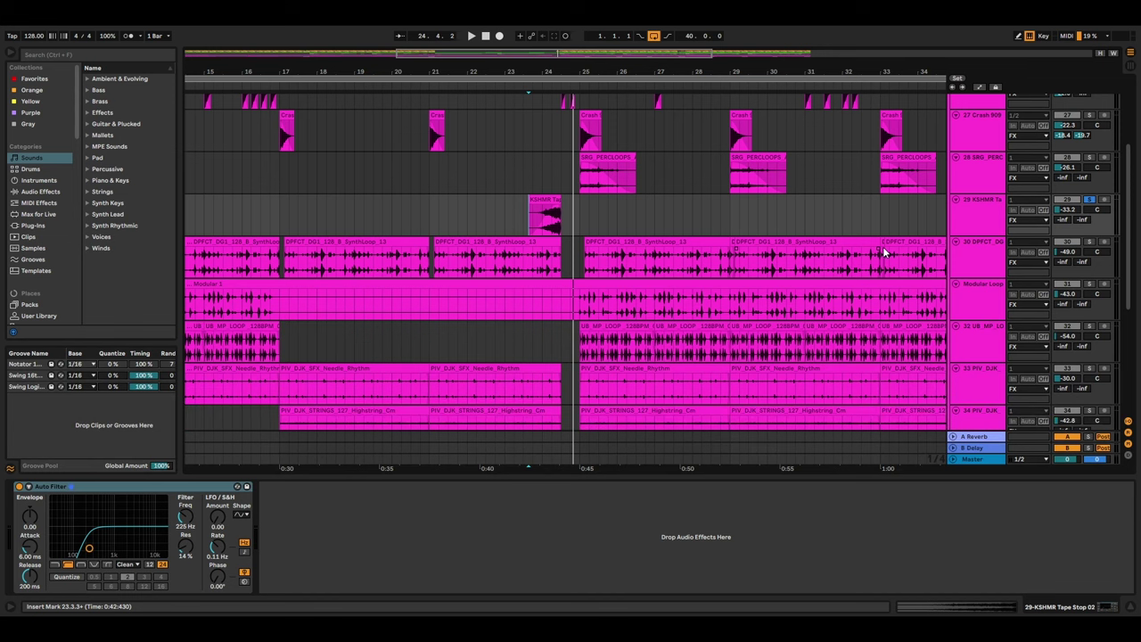
left_click(580, 265)
key("space")
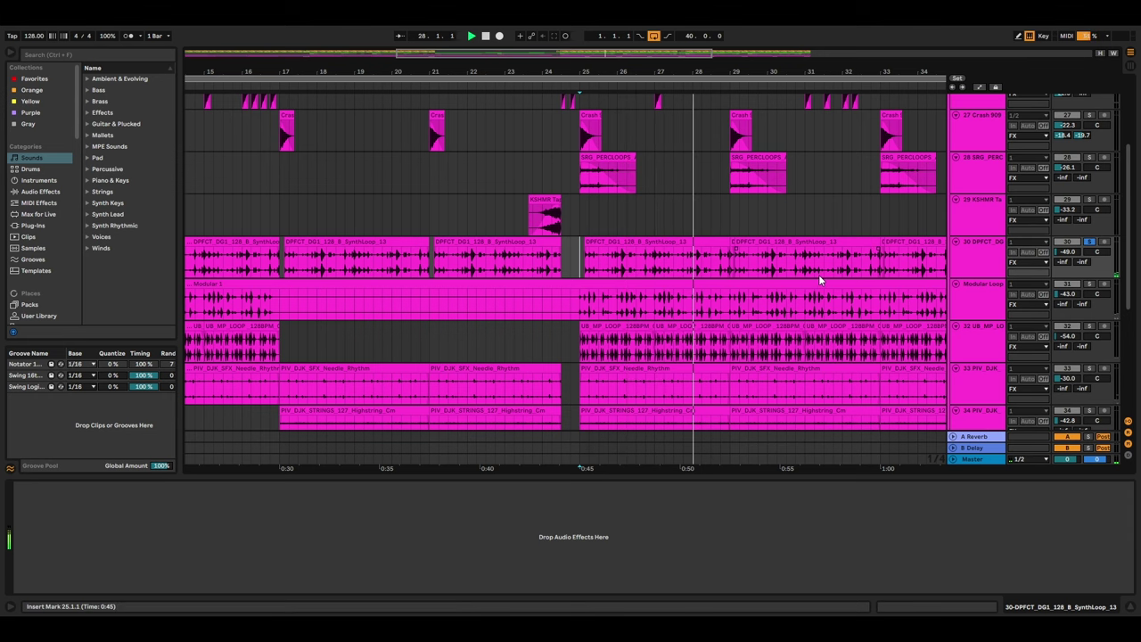
Play the Modular Loop track in solo from bar 25, and switch the solo to the 32 UB_MP_LOOP track
scroll(818, 275, "down", 2)
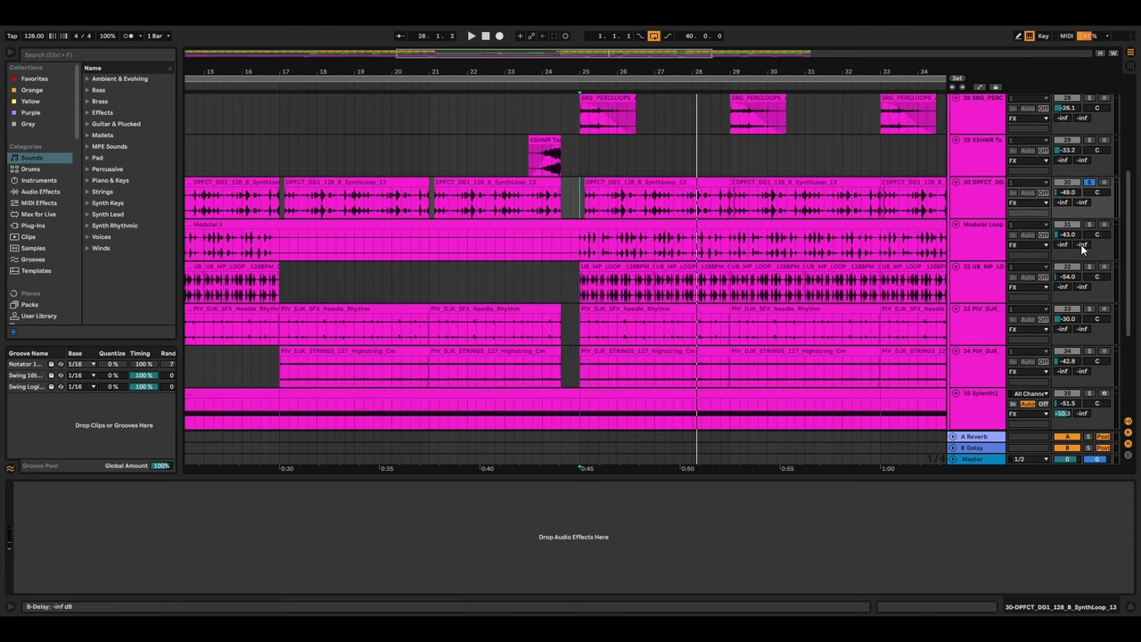
left_click(1090, 225)
left_click(592, 250)
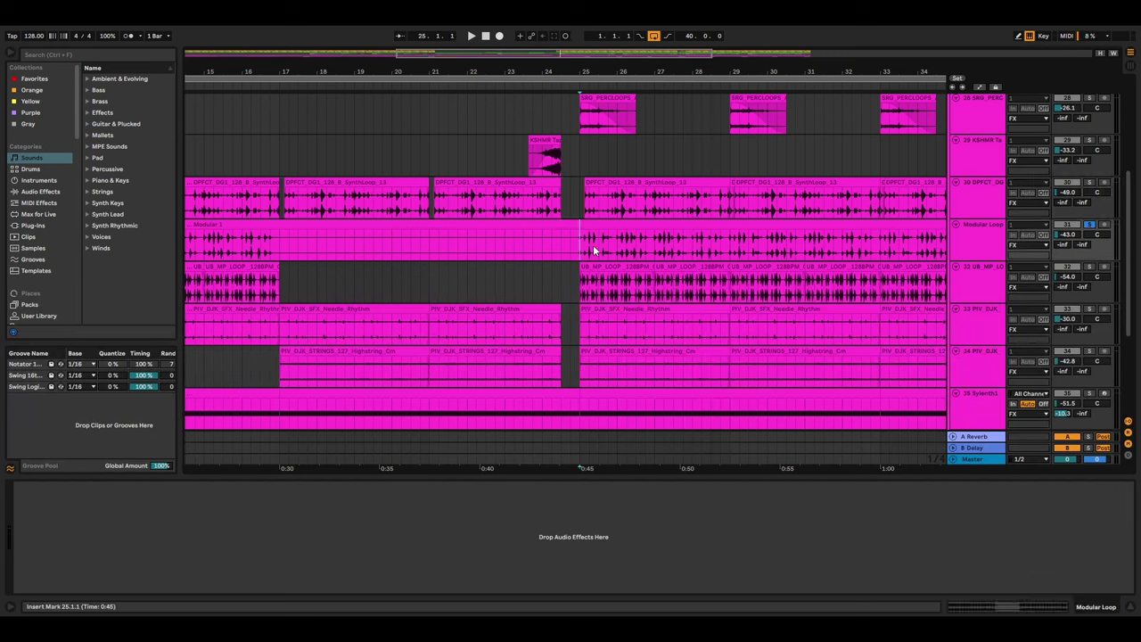
key("space")
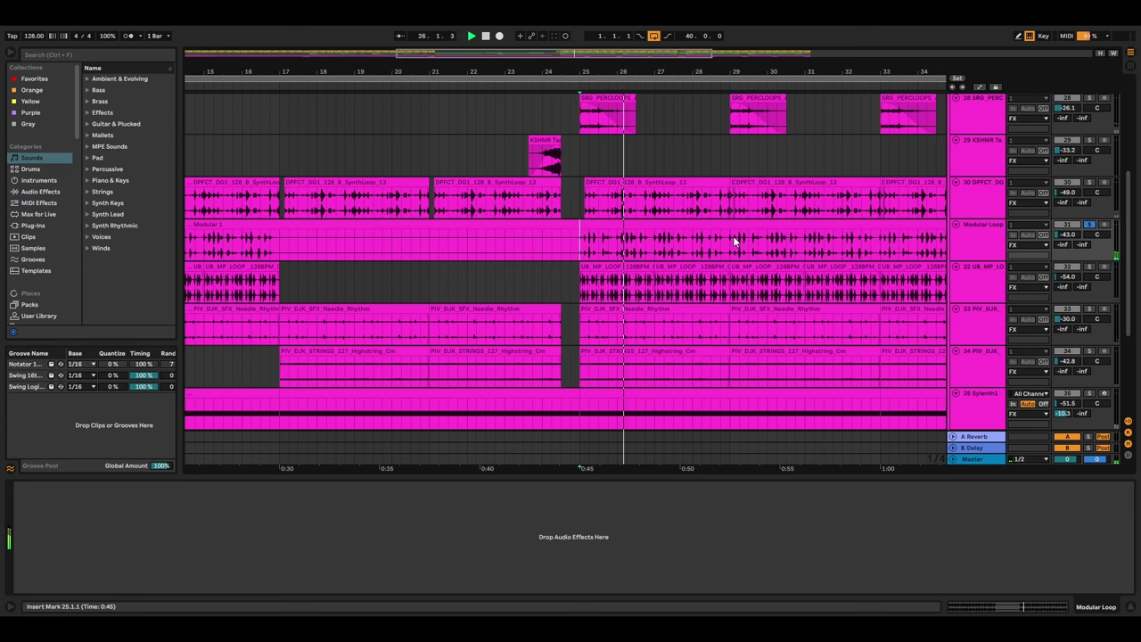
left_click(1090, 267)
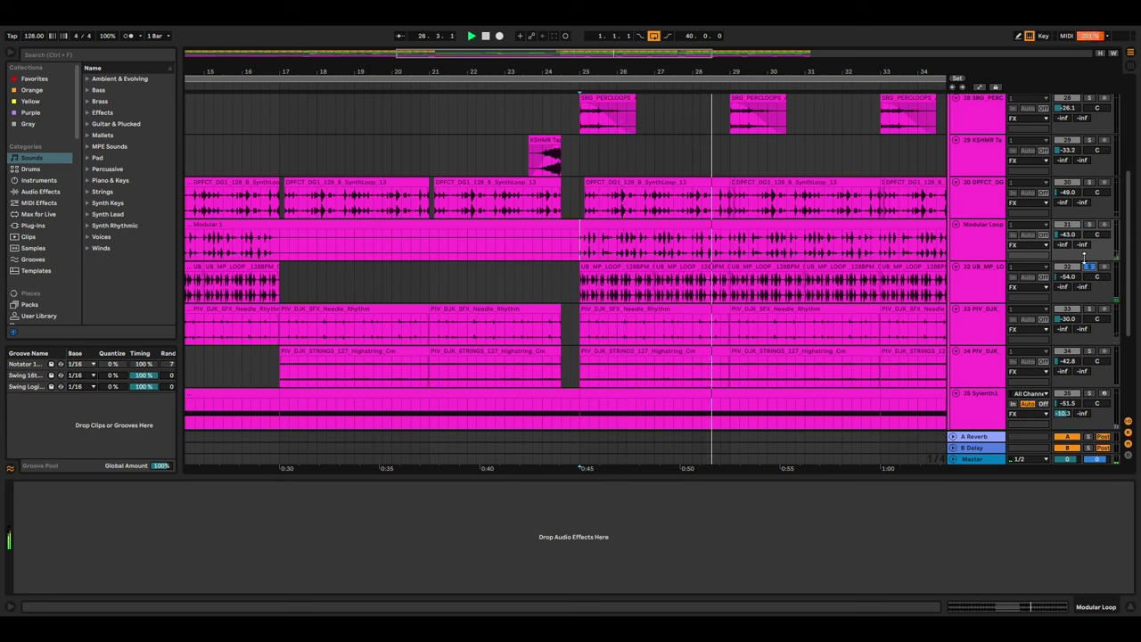
Solo the 33 PIV_DJK SFX Needle Rhythm track and play it from bar 25
left_click(1089, 309)
left_click(581, 326)
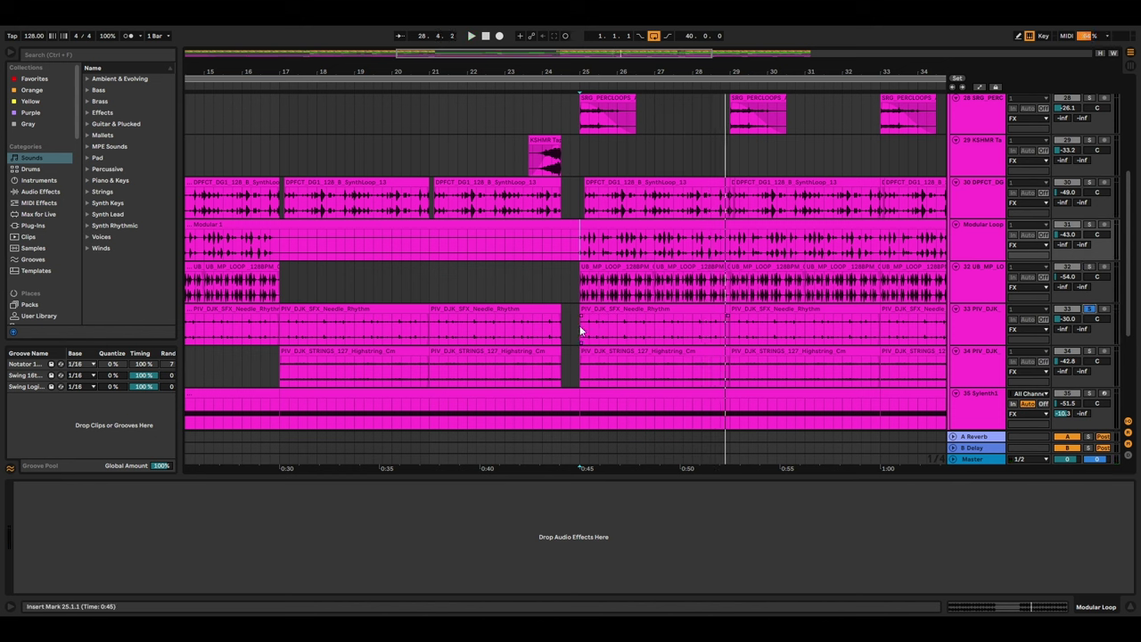
key("space")
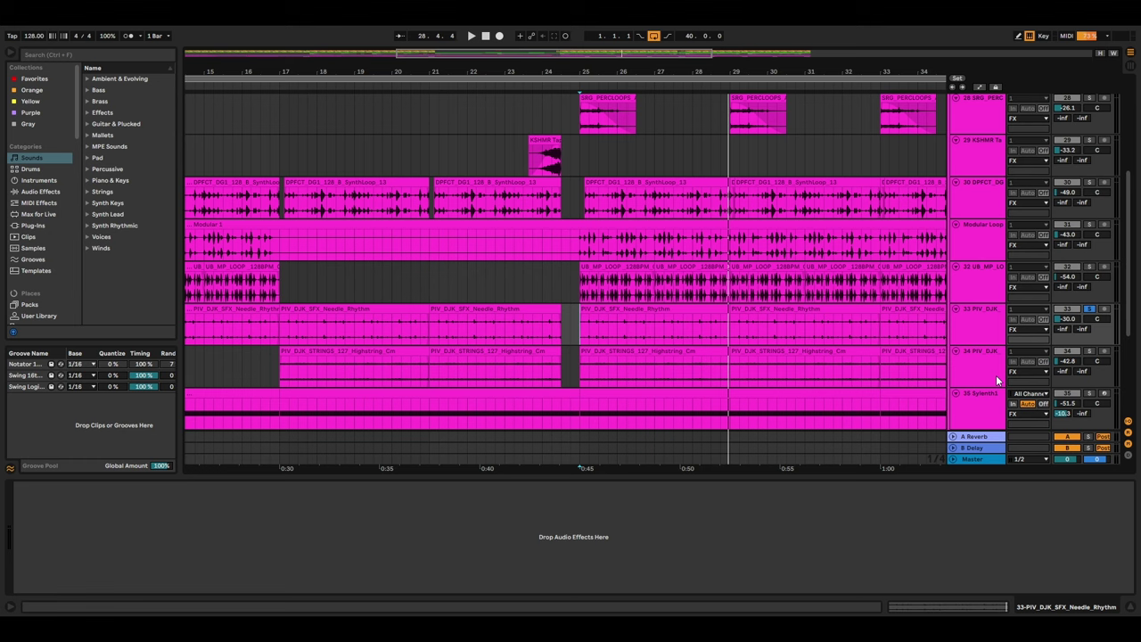
Add tracks 30, 31 and 32 to the solo and play all four loops together from bar 25
scroll(997, 376, "down", 2)
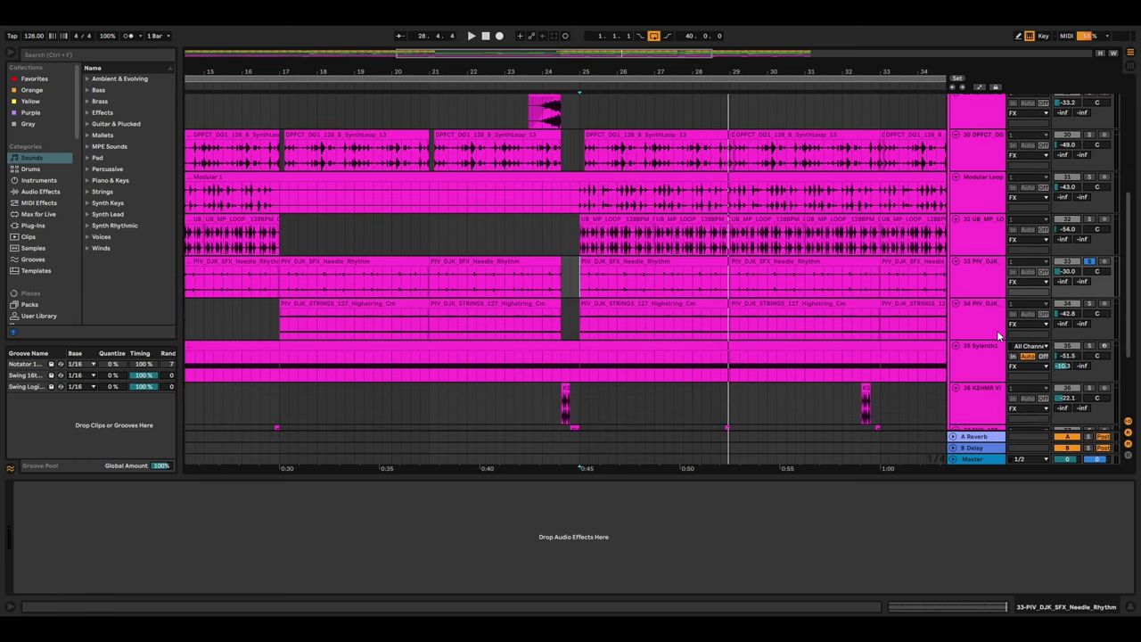
scroll(998, 337, "up", 3)
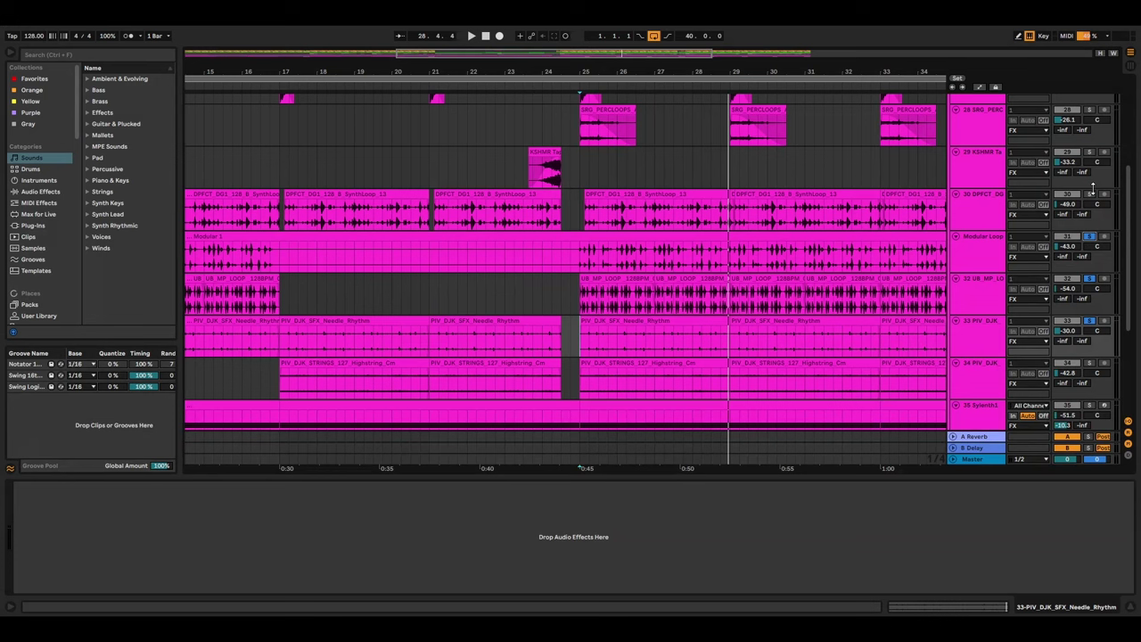
left_click(1090, 193)
key("space")
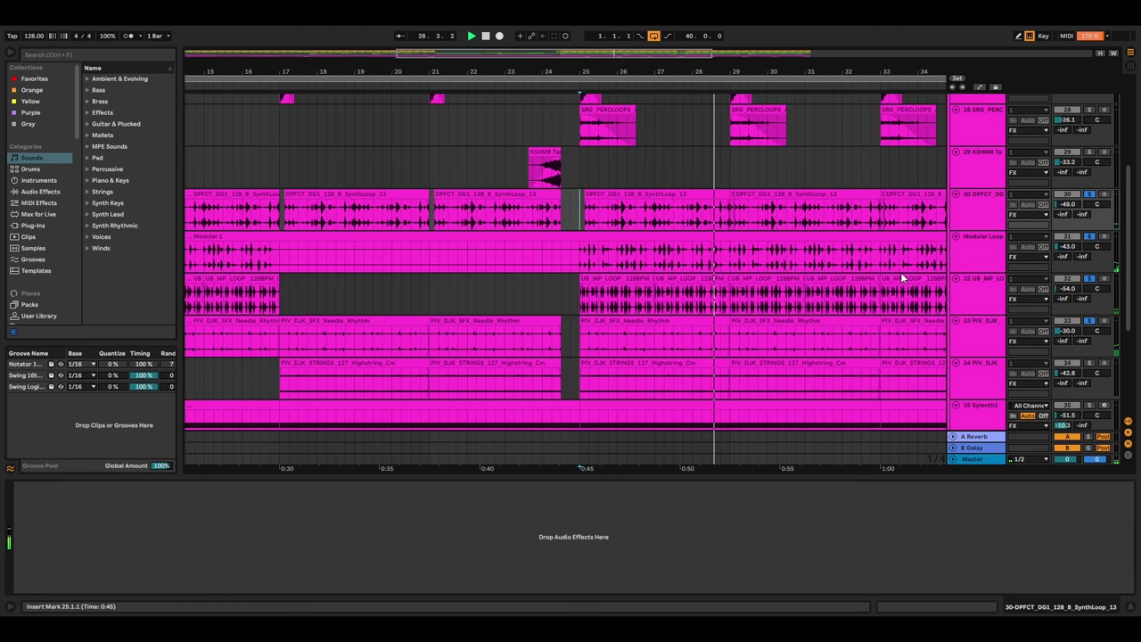
Audition the 34 PIV_DJK STRINGS Highstring track in solo
scroll(984, 260, "down", 2)
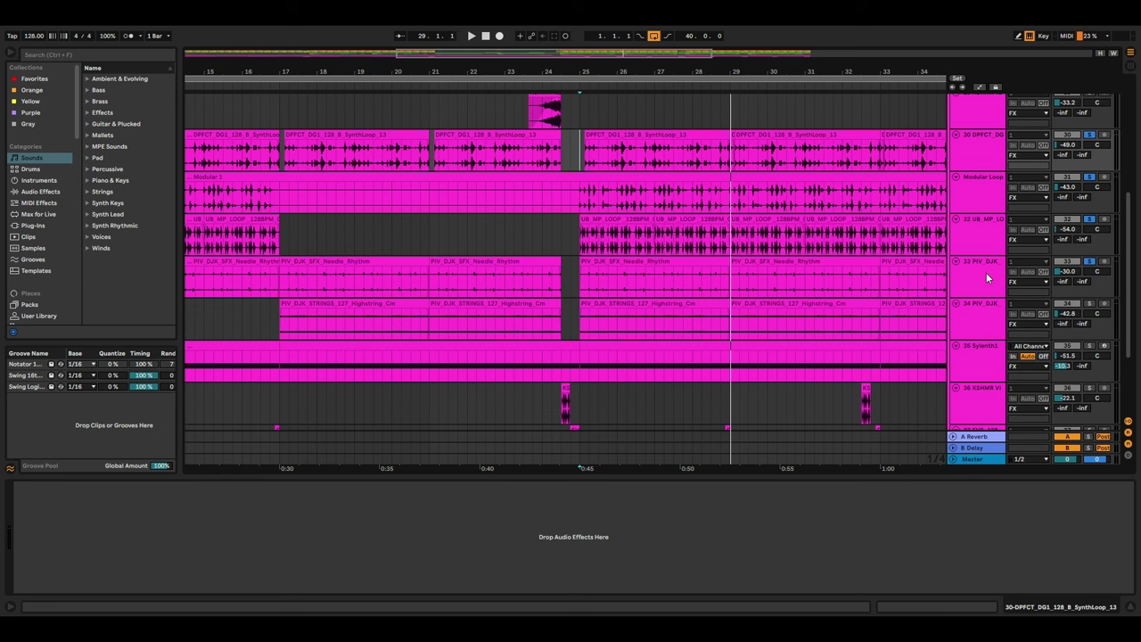
scroll(987, 278, "down", 1)
left_click(1089, 260)
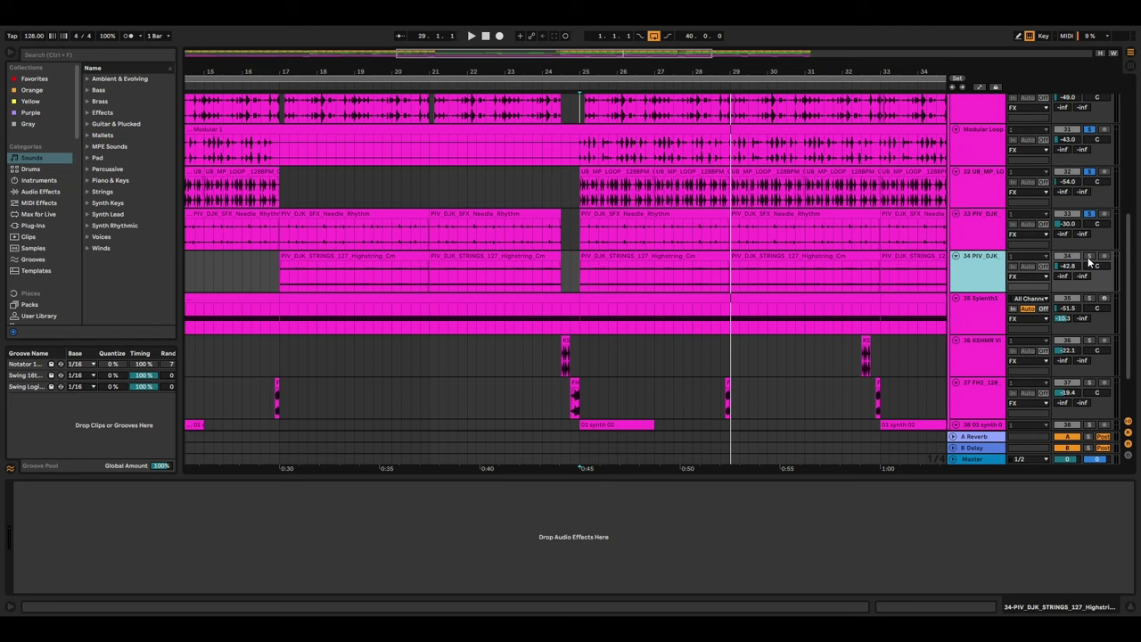
left_click(1088, 257)
key("space")
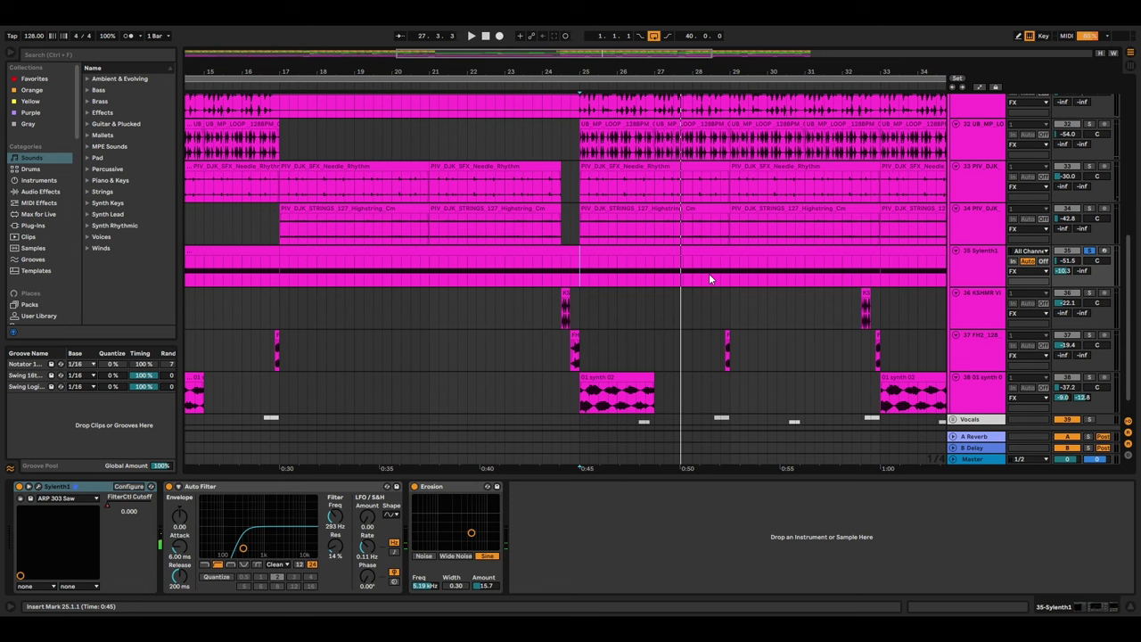
Audition the 35 Sylenth1 track in solo
left_click(710, 279)
key("space")
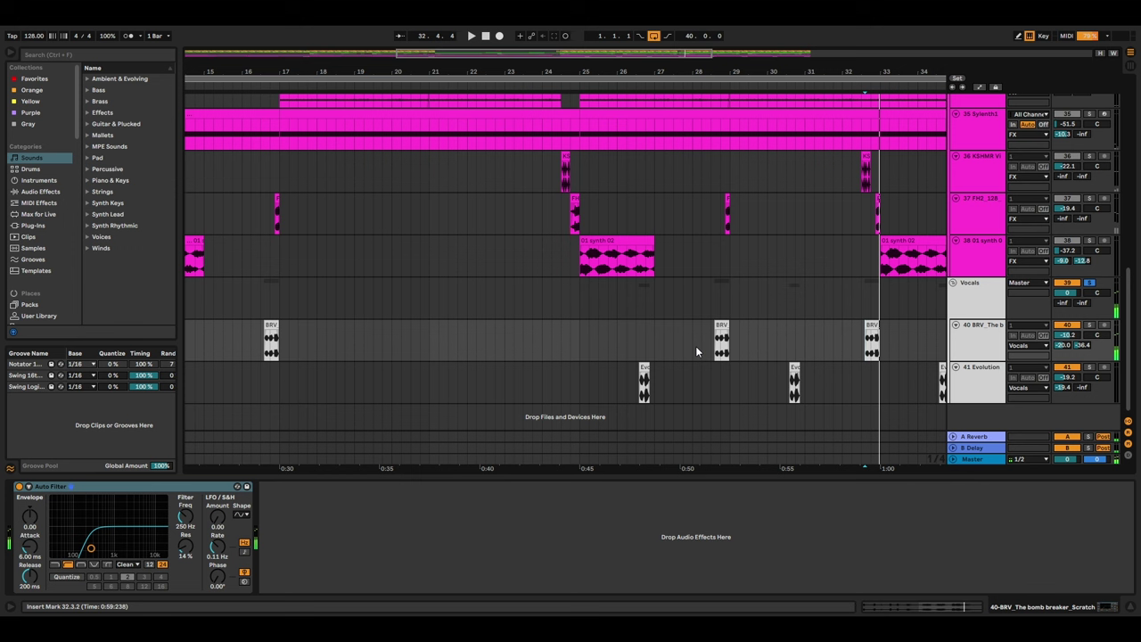
Play the 40 BRV vocal clip within the soloed Vocals group from bar 28.3, and audition the 41 Evolution track
left_click(736, 349)
key("space")
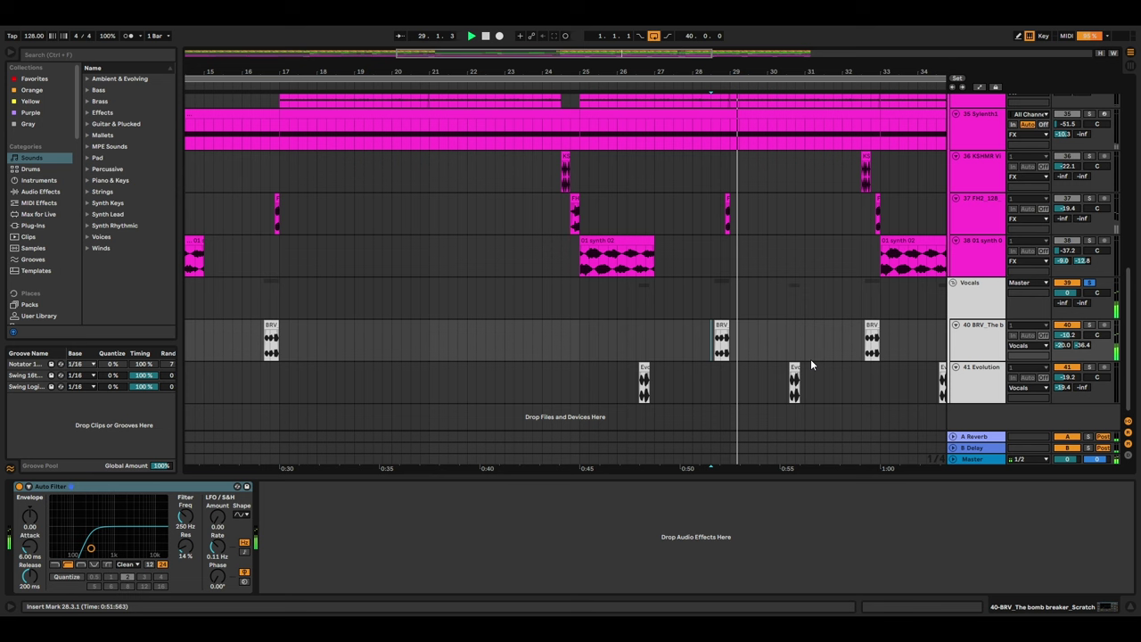
left_click(811, 364)
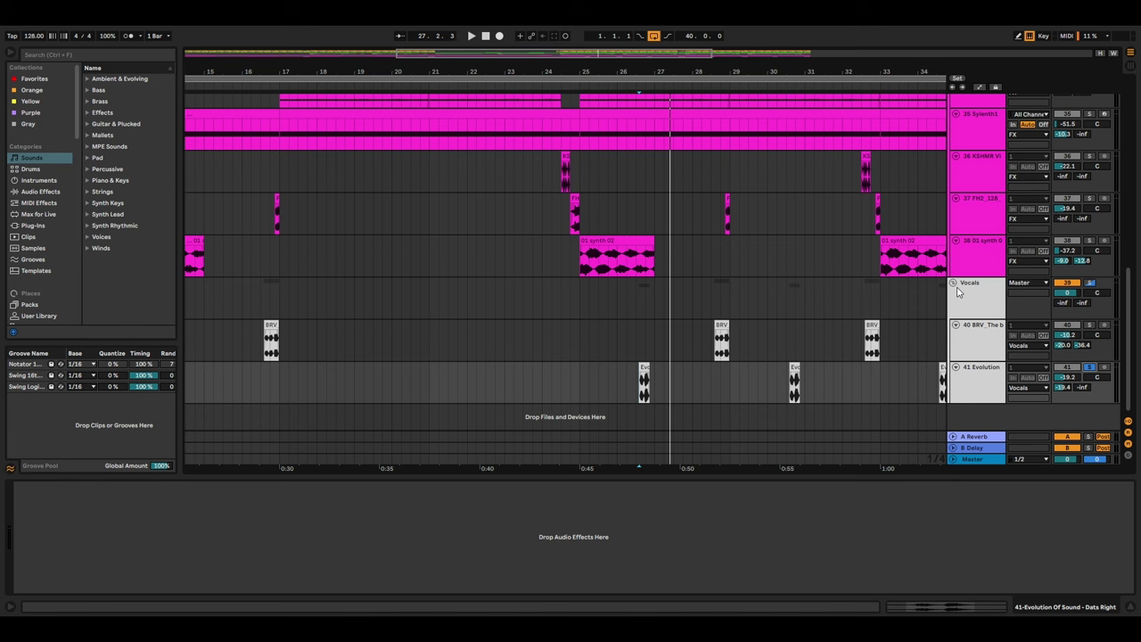
Play the full arrangement without solos from bar 17 and look over the synth, FX and vocal tracks
scroll(967, 249, "up", 8)
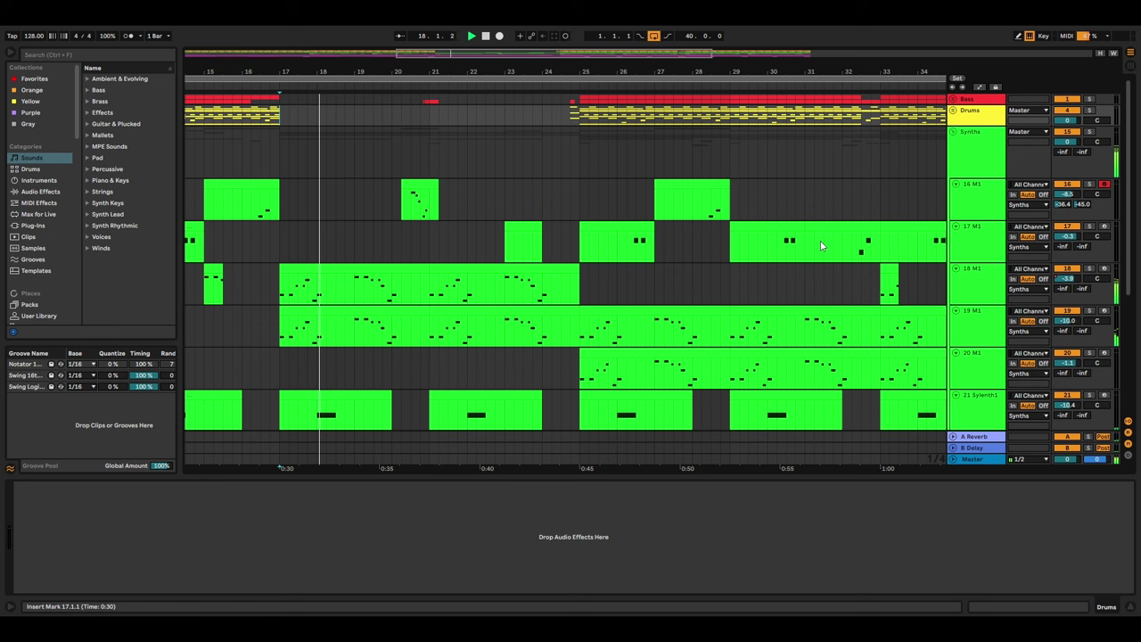
scroll(960, 267, "down", 5)
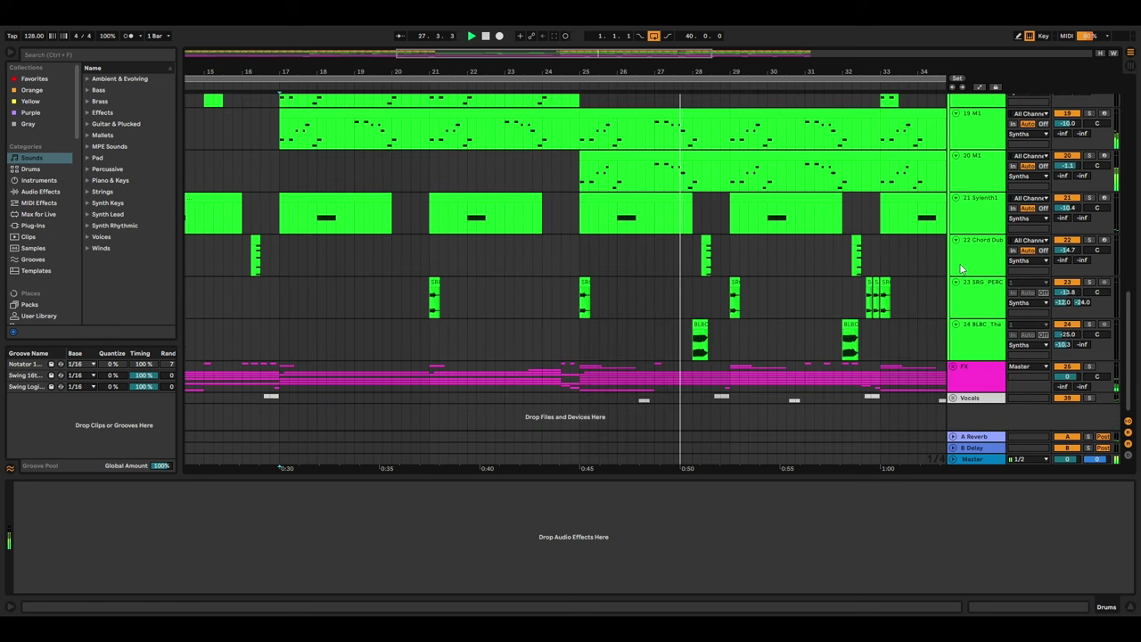